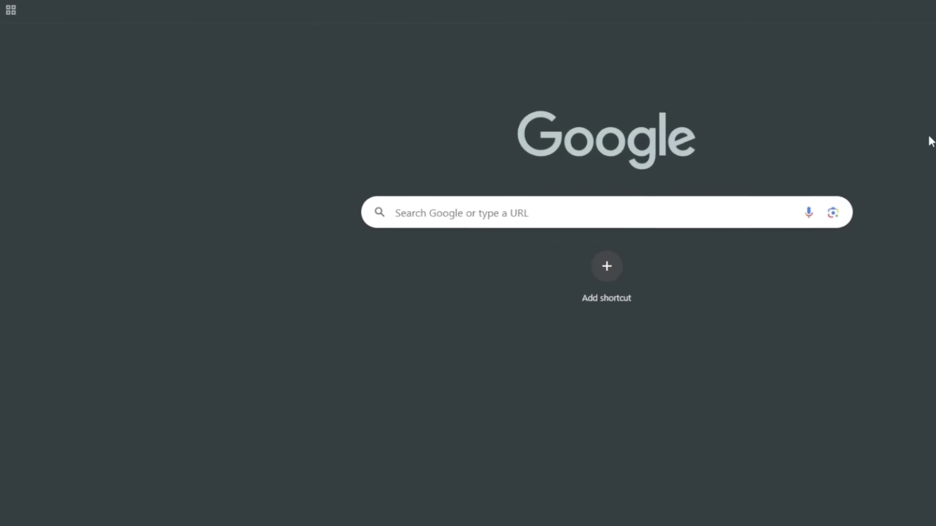
# Step: Enter 'hugging' in Chrome's address bar to reach the Hugging Face home feed
pyautogui.hotkey('ctrl', 'l')
pyautogui.write('hugg9in')
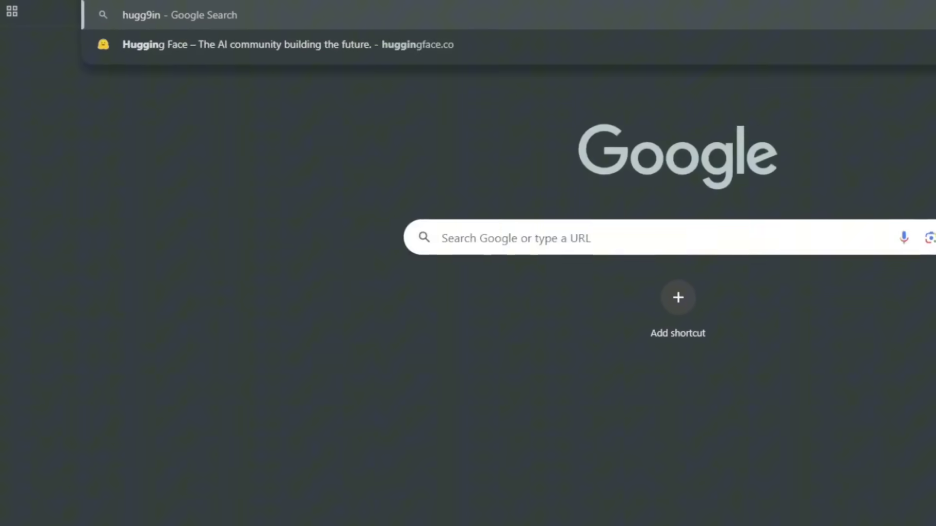
pyautogui.press('BackSpace')
pyautogui.press('BackSpace')
pyautogui.write('ing')
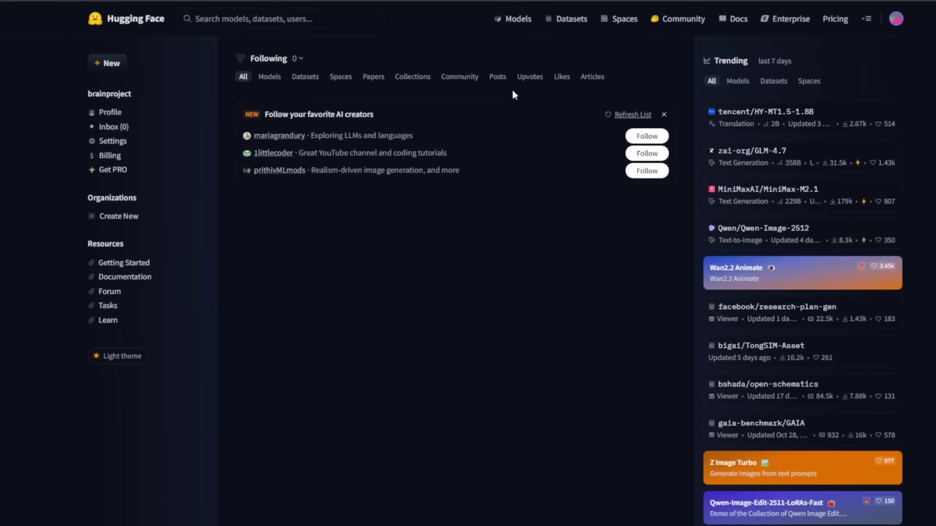
# Step: Filter Hugging Face models to Image-to-Video, browse them, then search for 'vheer'
pyautogui.click(499, 22)
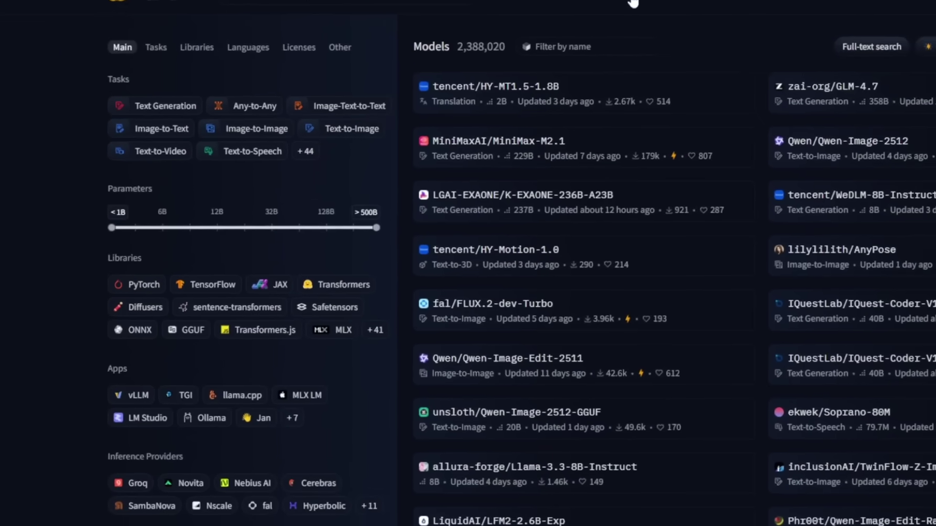
pyautogui.click(154, 130)
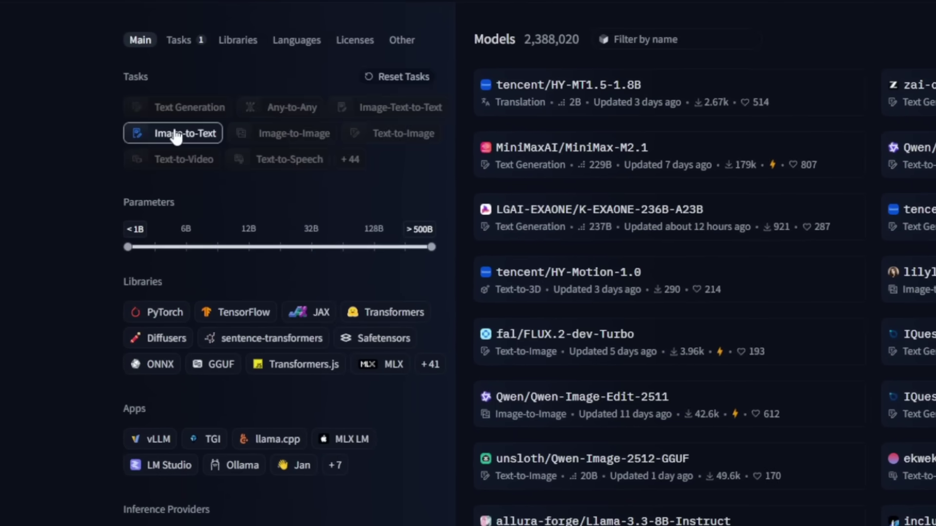
pyautogui.click(214, 166)
pyautogui.click(346, 160)
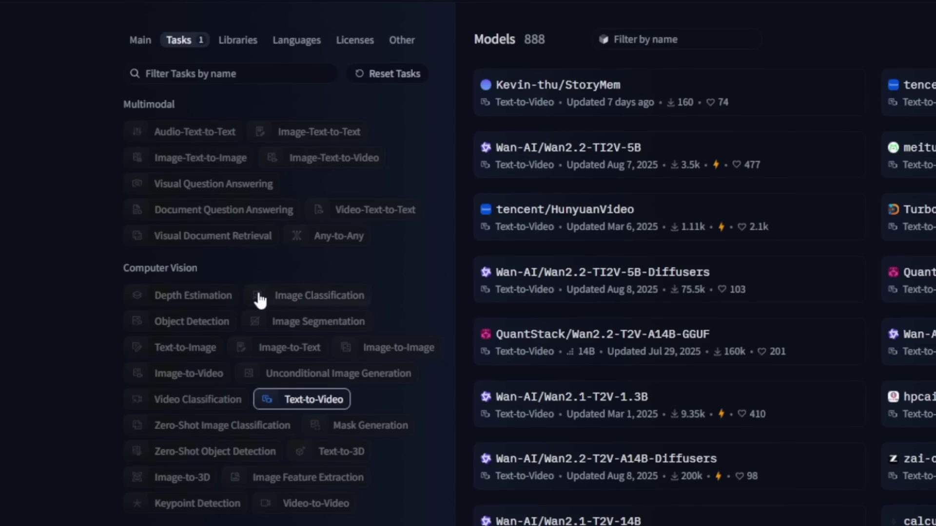
pyautogui.click(208, 377)
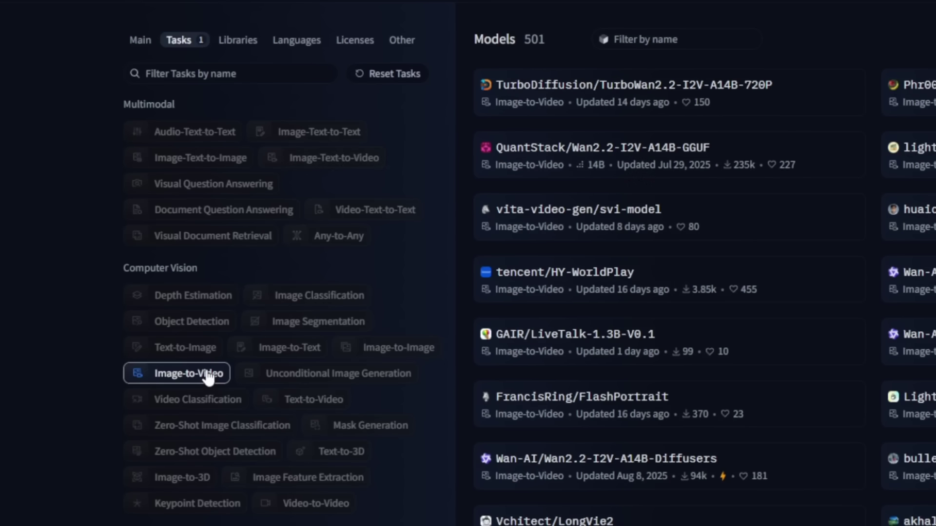
pyautogui.scroll(-5, 773, 304)
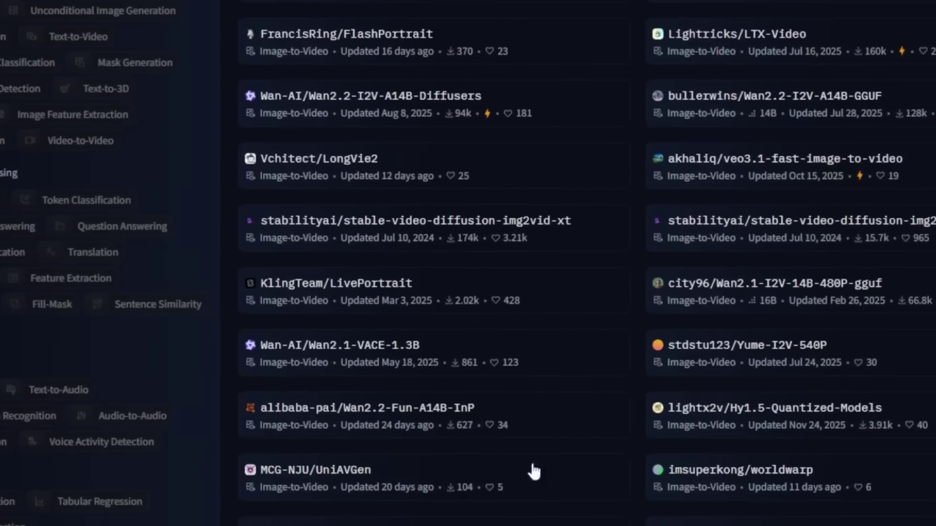
pyautogui.scroll(6, 533, 472)
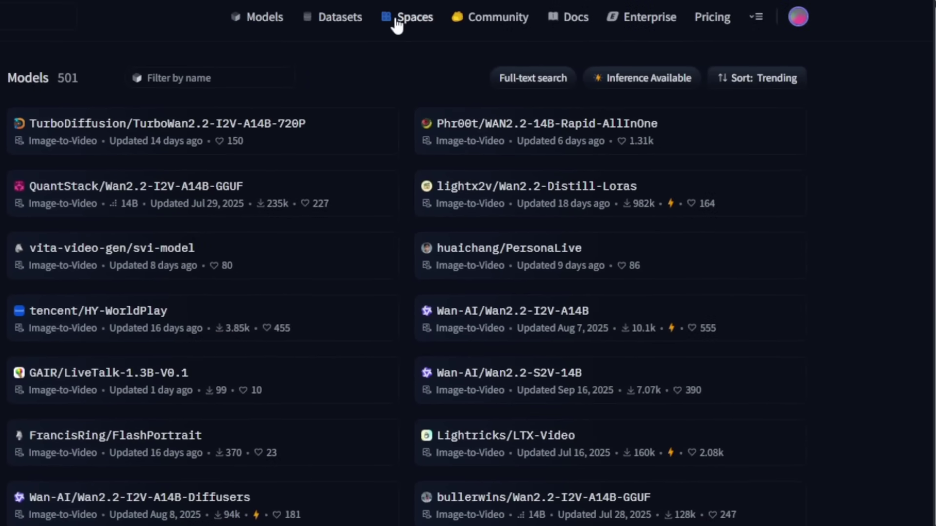
pyautogui.click(372, 27)
pyautogui.write('vheer')
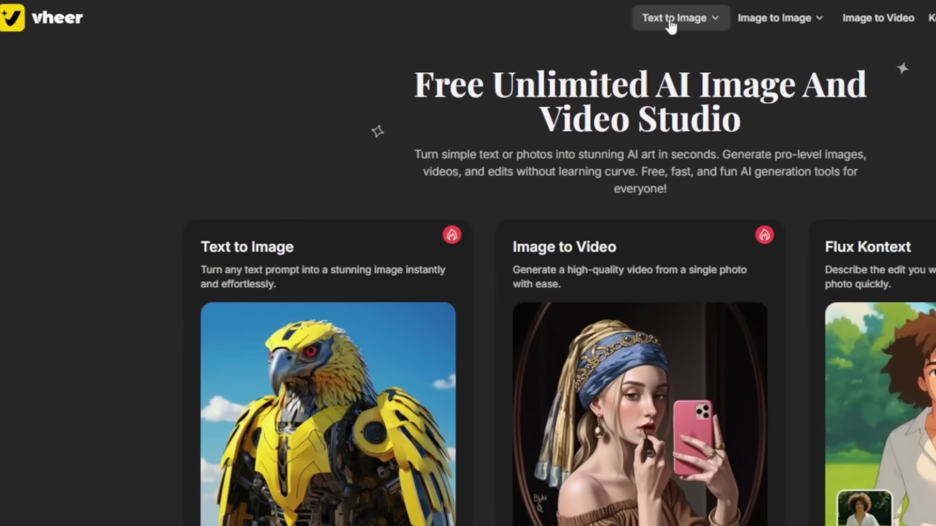
# Step: Open Vheer's AI Text to Image Generator tool
pyautogui.moveTo(671, 24)
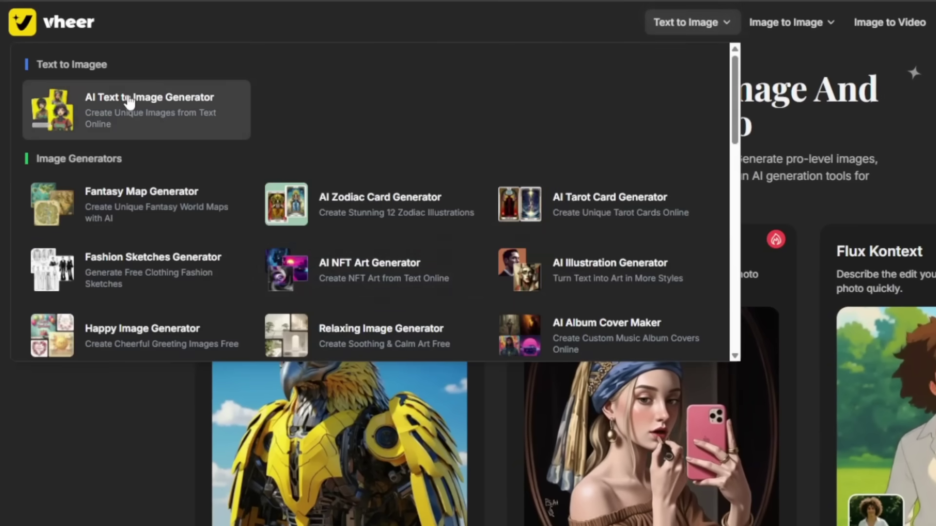
pyautogui.click(116, 92)
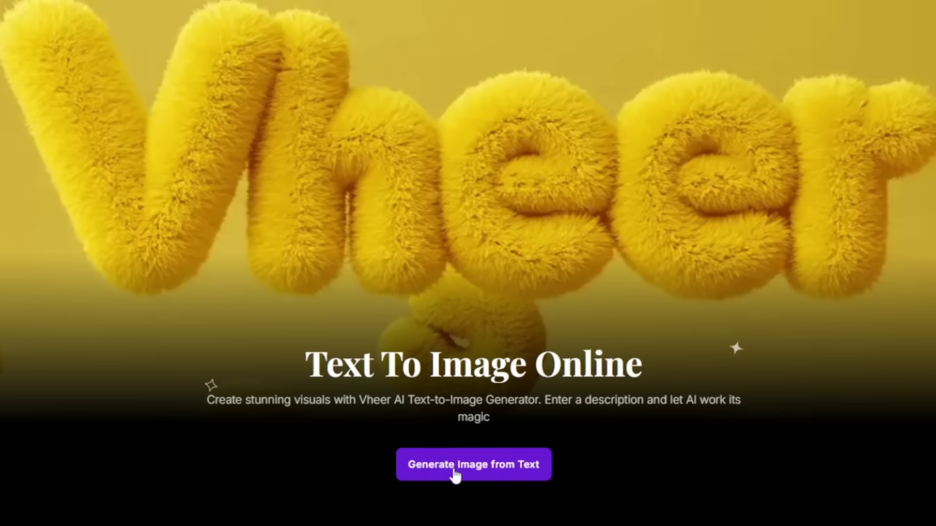
pyautogui.click(454, 468)
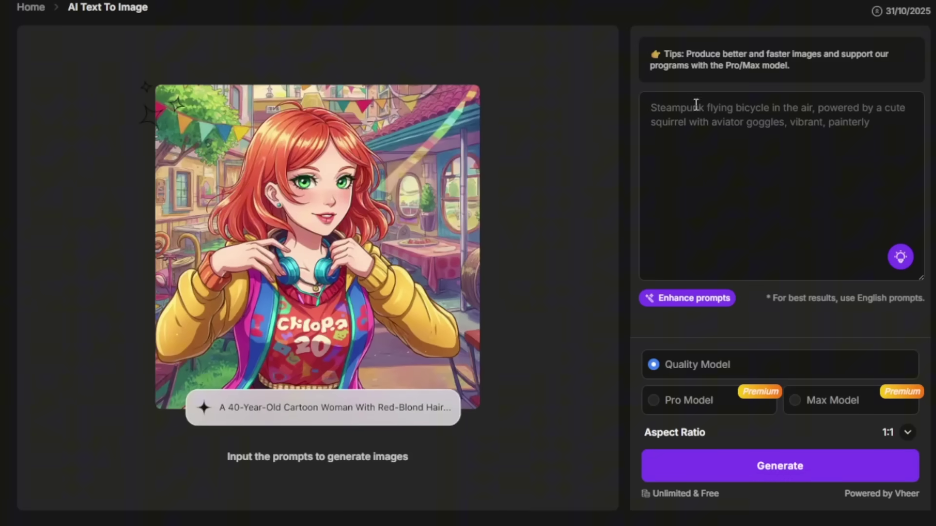
# Step: Generate an image from the prompt 'a dog'
pyautogui.click(698, 111)
pyautogui.write('a dog')
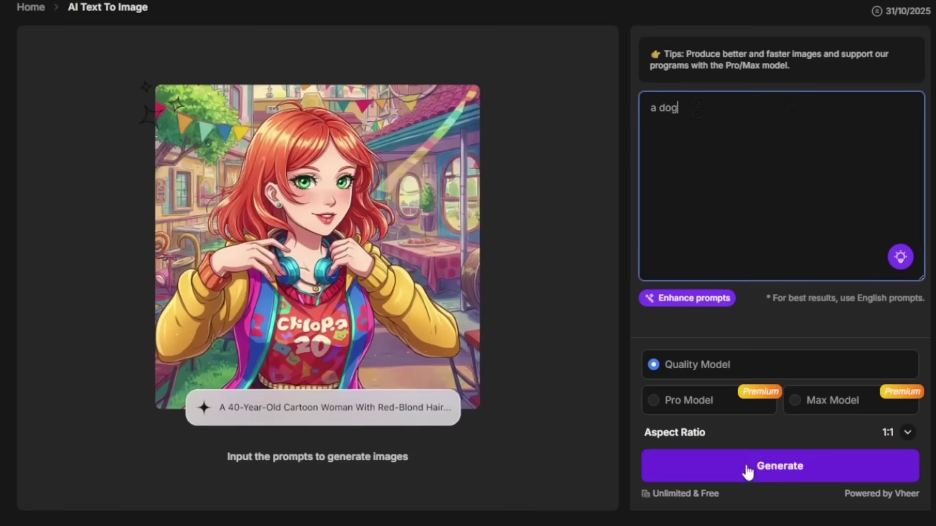
pyautogui.click(739, 465)
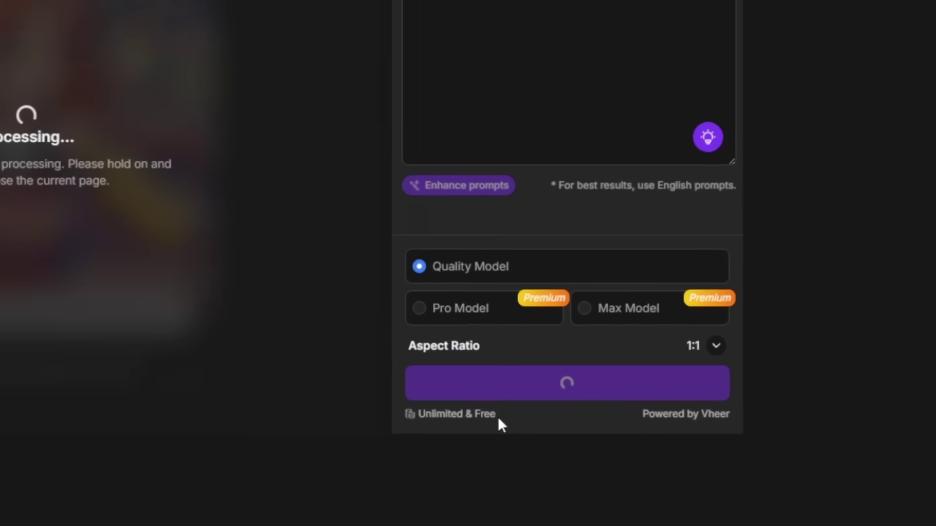
pyautogui.moveTo(654, 494)
pyautogui.mouseDown()
pyautogui.moveTo(713, 501)
pyautogui.moveTo(672, 493)
pyautogui.mouseUp()
pyautogui.moveTo(378, 392); pyautogui.dragTo(421, 392)
pyautogui.click(437, 393)
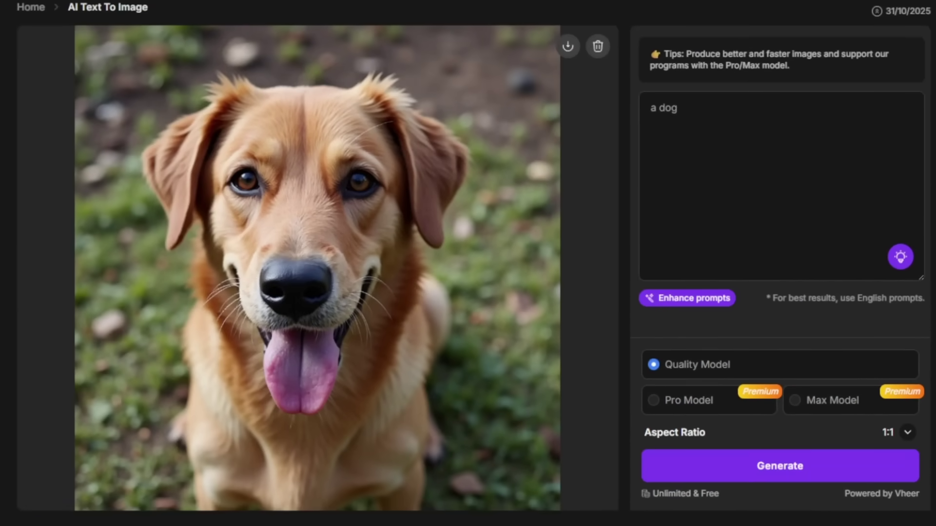
# Step: Replace the prompt with 'a woman', generate the portrait, then remove the words added afterwards
pyautogui.moveTo(822, 147); pyautogui.dragTo(630, 124)
pyautogui.write('a woman')
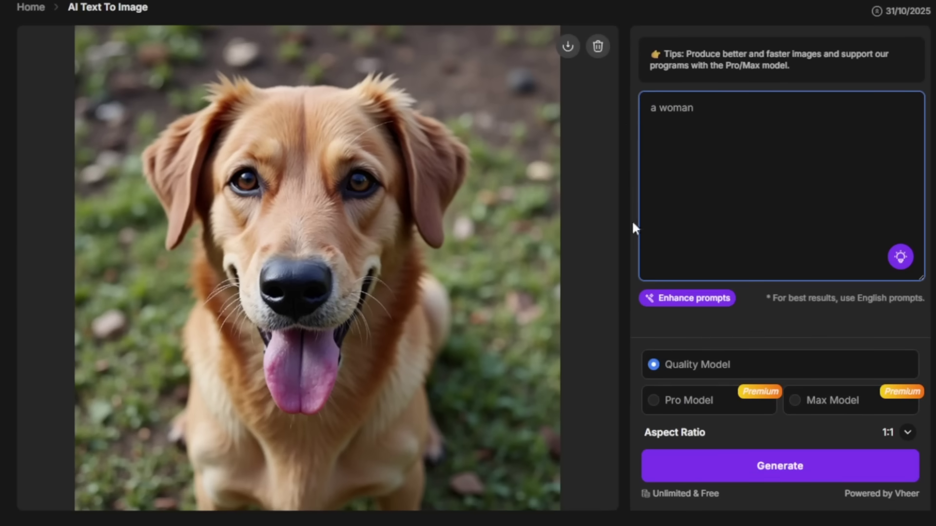
pyautogui.click(726, 476)
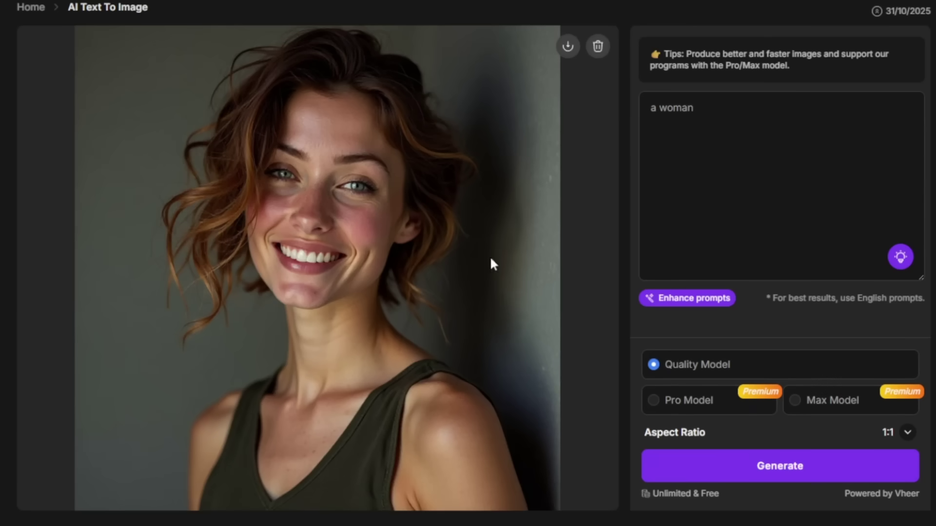
pyautogui.click(715, 112)
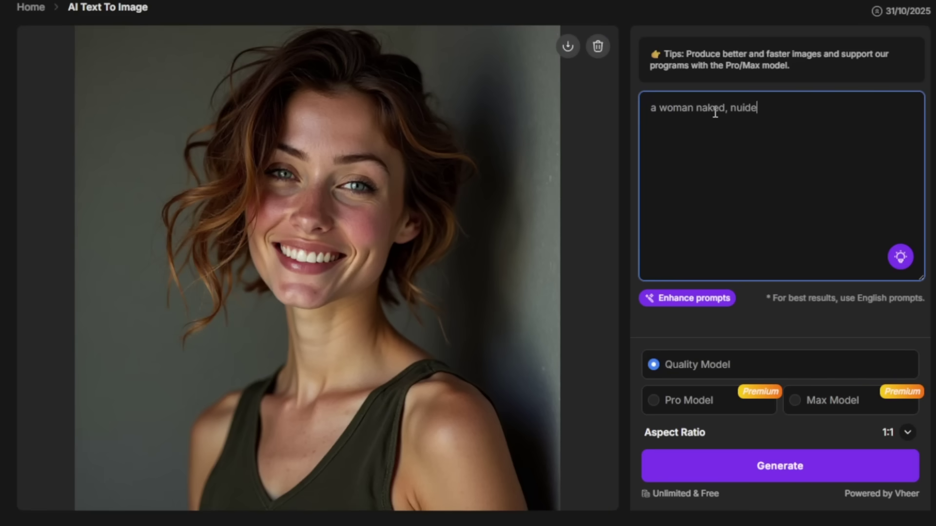
pyautogui.moveTo(782, 113); pyautogui.dragTo(695, 107)
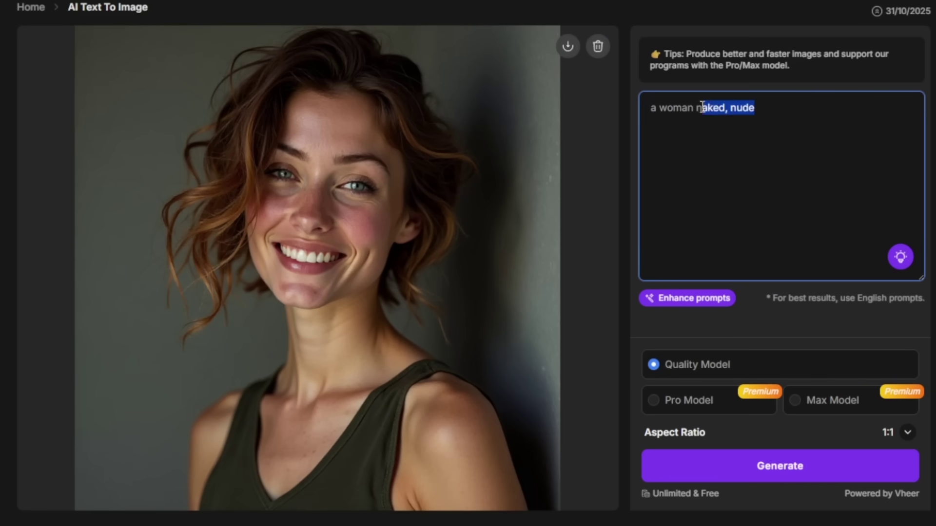
pyautogui.press('BackSpace')
pyautogui.press('BackSpace')
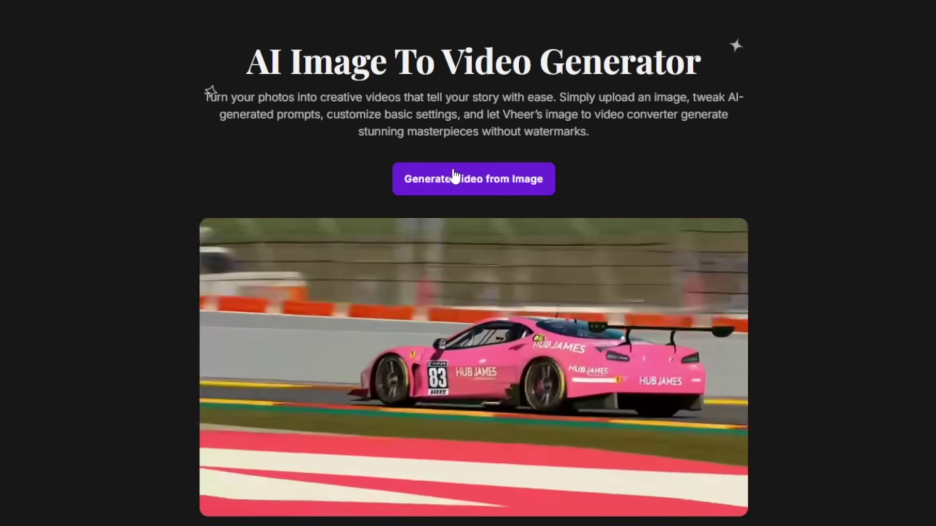
# Step: Paste a photo into Image to Video, check length, format and dimension options, and generate with 'A woman smiling'
pyautogui.click(454, 176)
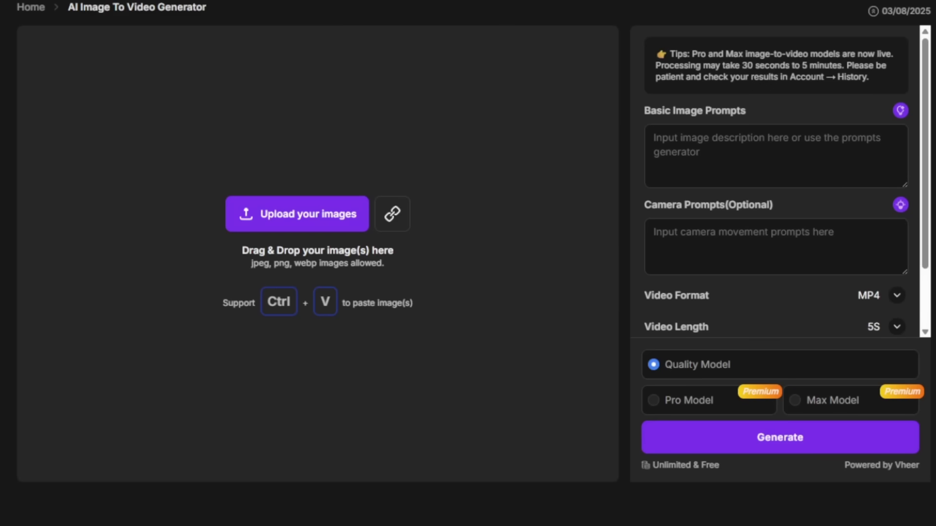
pyautogui.hotkey('ctrl', 'v')
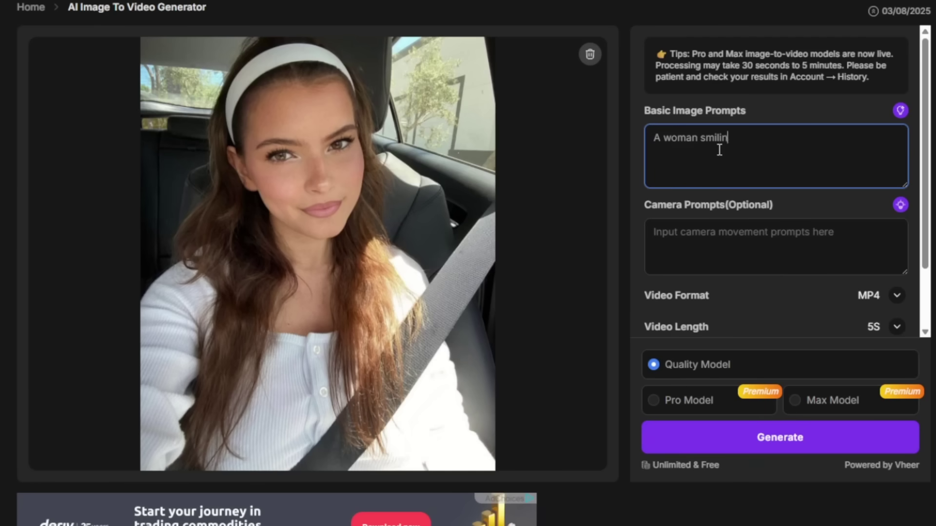
pyautogui.click(897, 329)
pyautogui.click(897, 297)
pyautogui.click(701, 235)
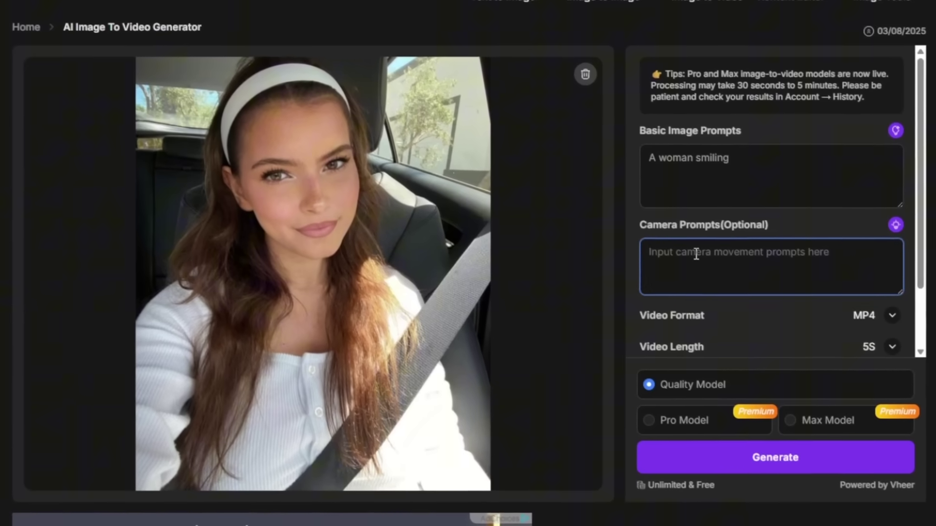
pyautogui.scroll(-2, 685, 290)
pyautogui.click(889, 352)
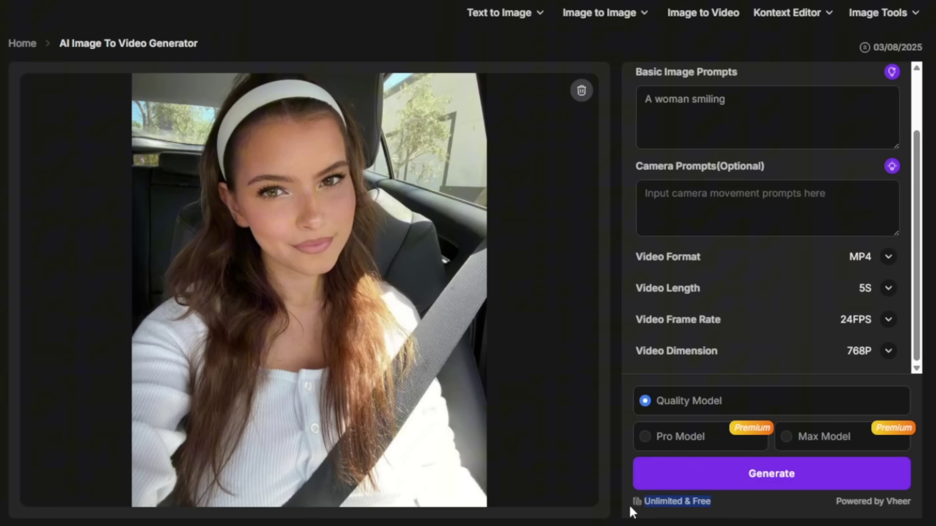
pyautogui.click(764, 477)
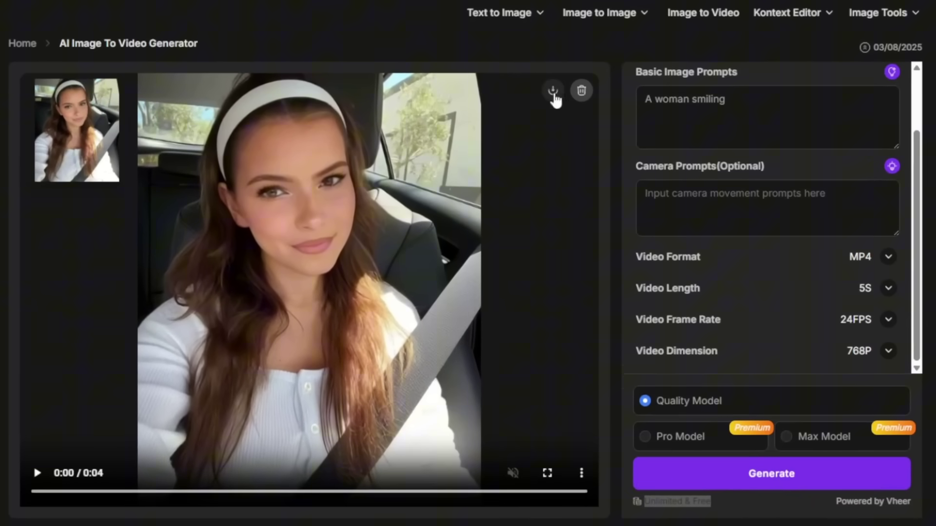
# Step: Swap in a new portrait photo and start a 5s video prompted 'a woman moves a little'
pyautogui.click(580, 94)
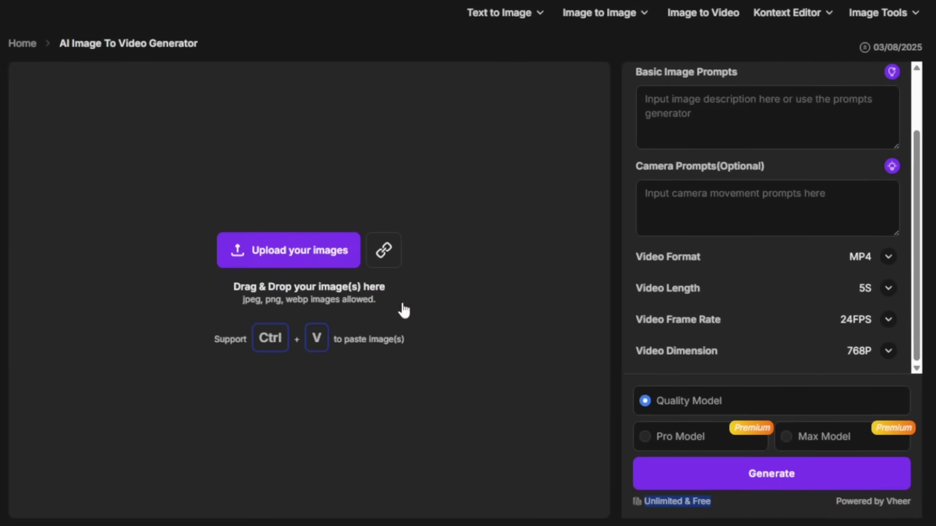
pyautogui.click(286, 253)
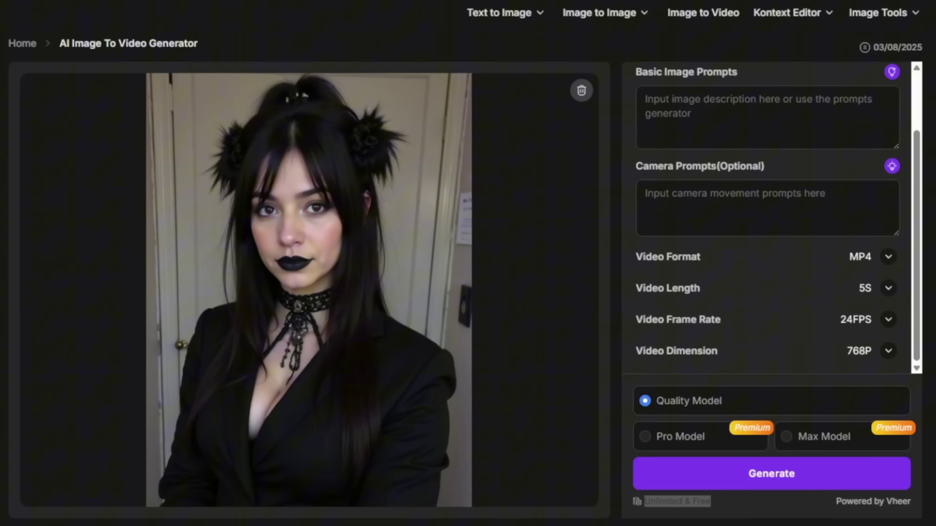
pyautogui.click(784, 108)
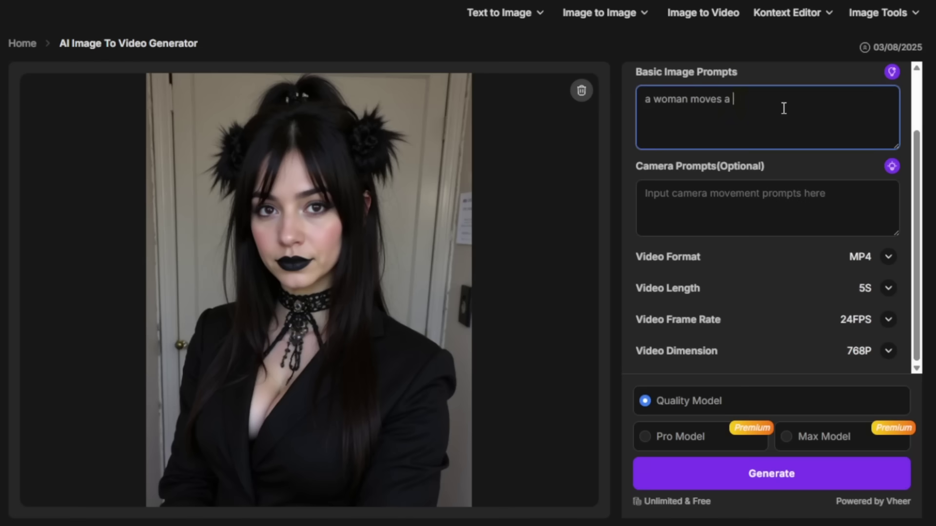
pyautogui.click(737, 469)
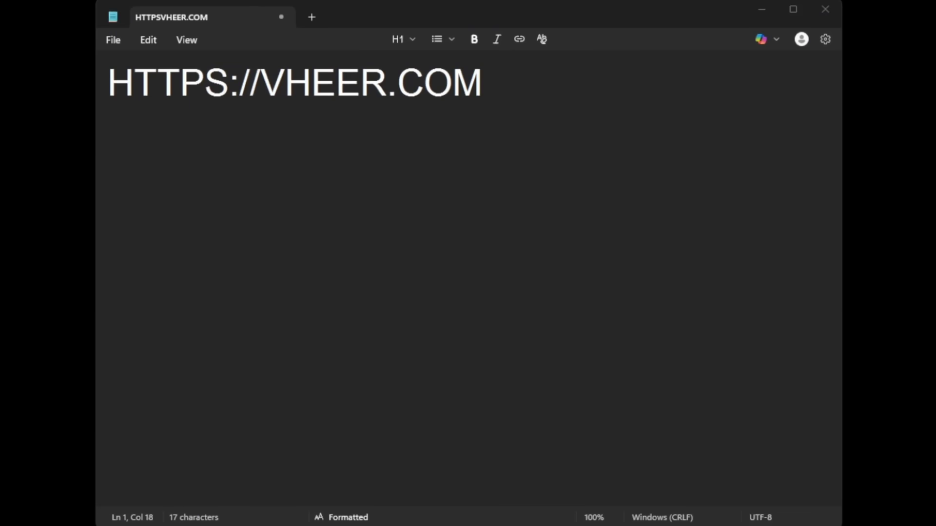
pyautogui.moveTo(326, 68); pyautogui.dragTo(109, 57)
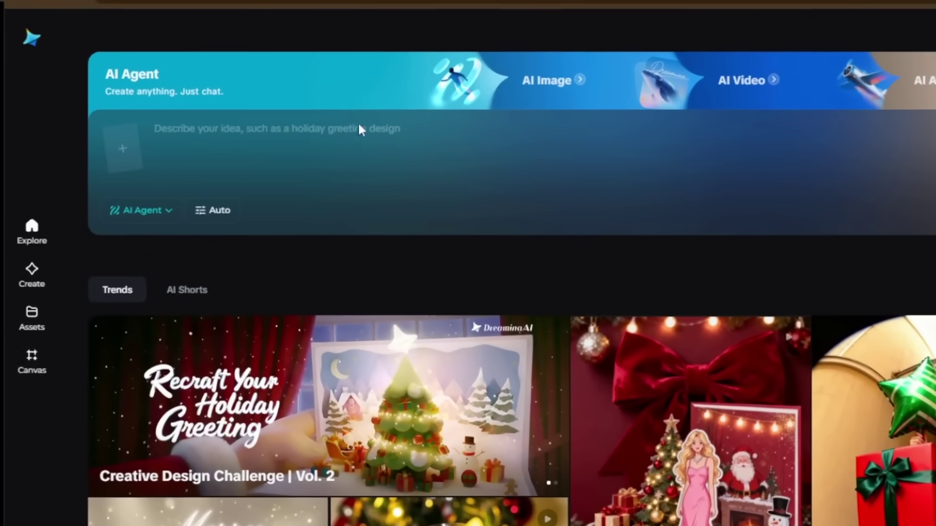
# Step: Enter 'the dog' as the prompt and switch the mode from AI Image to AI Video
pyautogui.click(278, 122)
pyautogui.write('the')
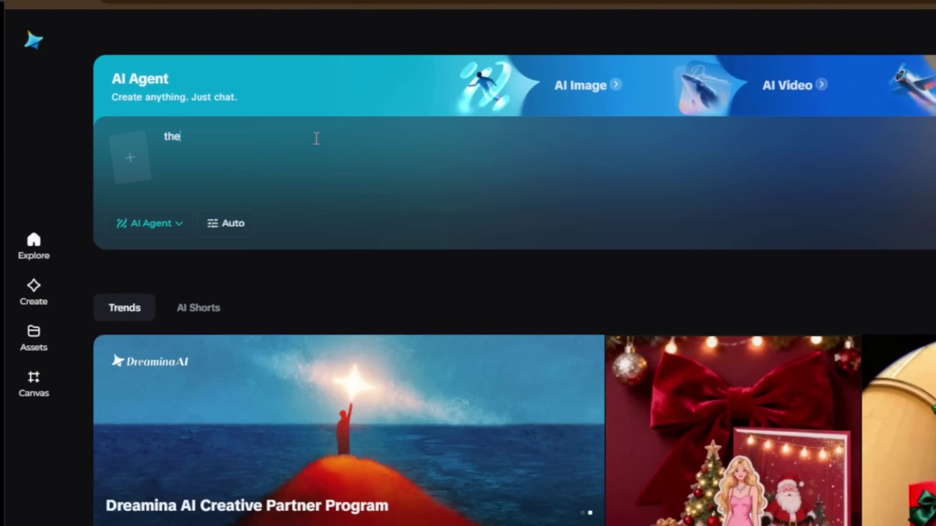
pyautogui.click(150, 224)
pyautogui.click(146, 324)
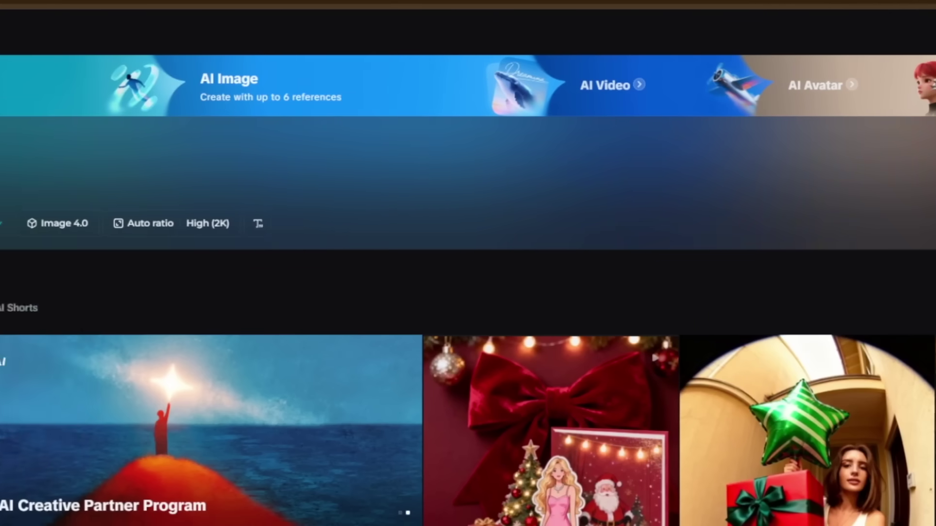
pyautogui.click(96, 228)
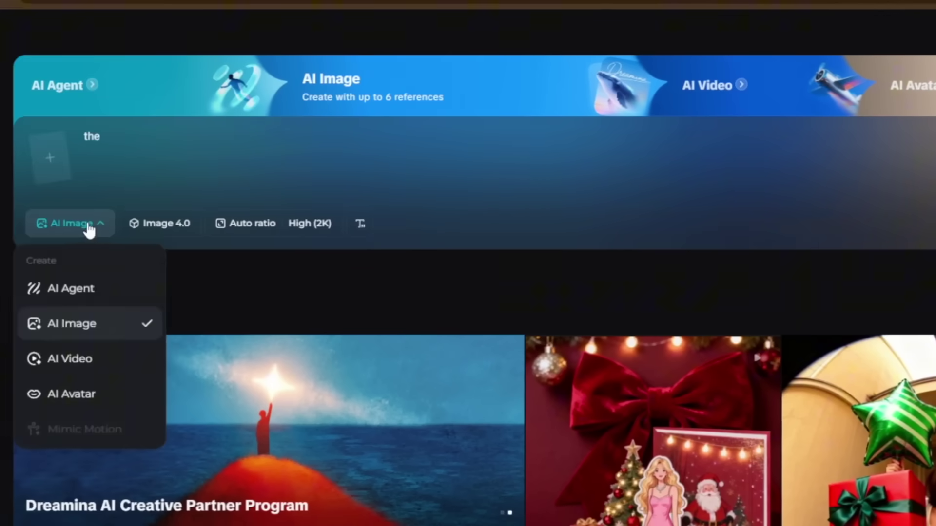
pyautogui.click(139, 361)
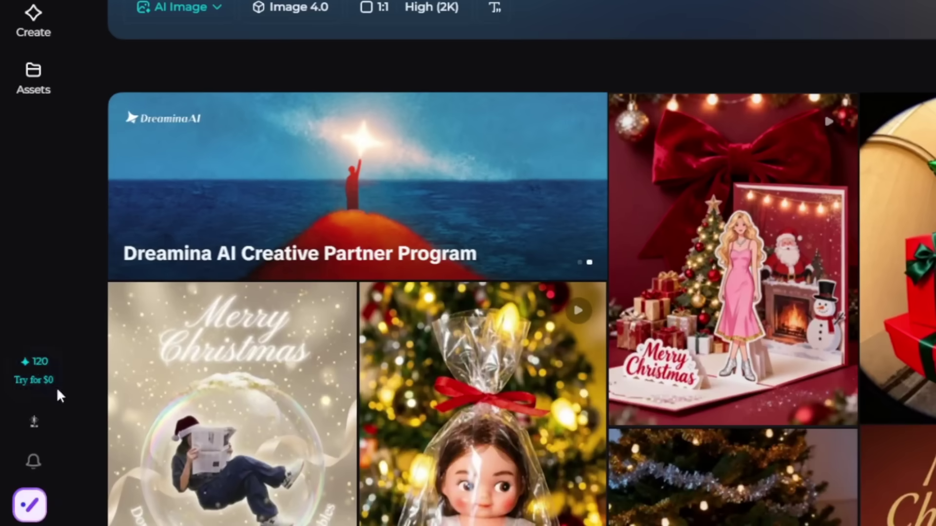
pyautogui.moveTo(36, 371)
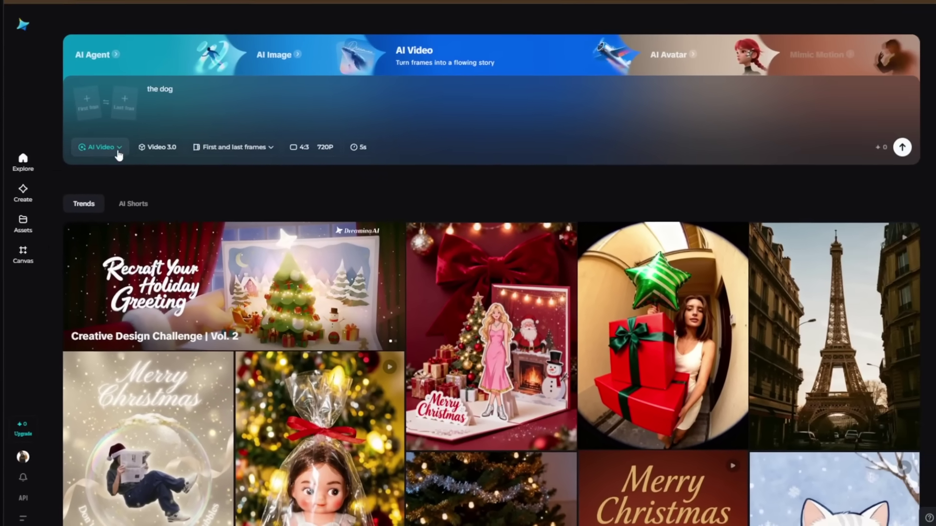
# Step: Switch to AI Image and generate 'a dog in the backyard' with the Image 4.0 model
pyautogui.click(119, 155)
pyautogui.click(107, 211)
pyautogui.press('BackSpace')
pyautogui.press('BackSpace')
pyautogui.press('BackSpace')
pyautogui.press('BackSpace')
pyautogui.press('BackSpace')
pyautogui.press('BackSpace')
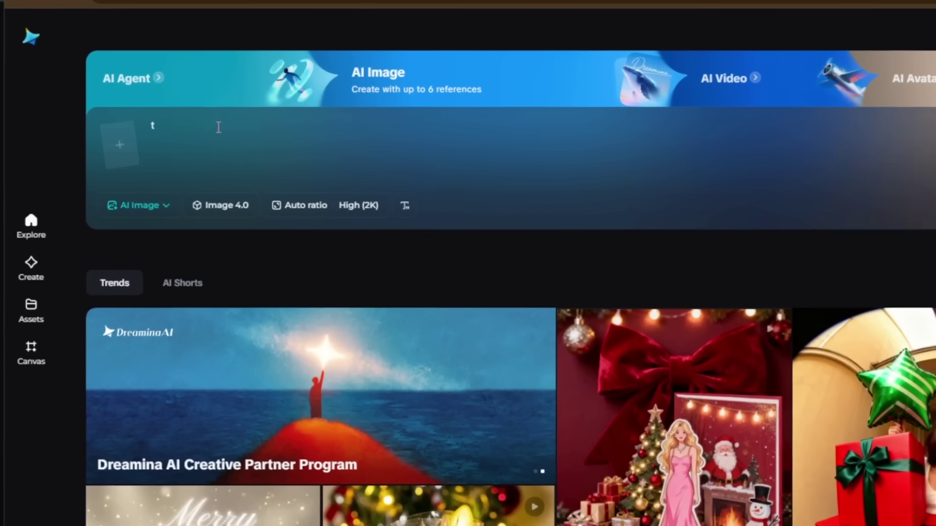
pyautogui.press('BackSpace')
pyautogui.write('a dog')
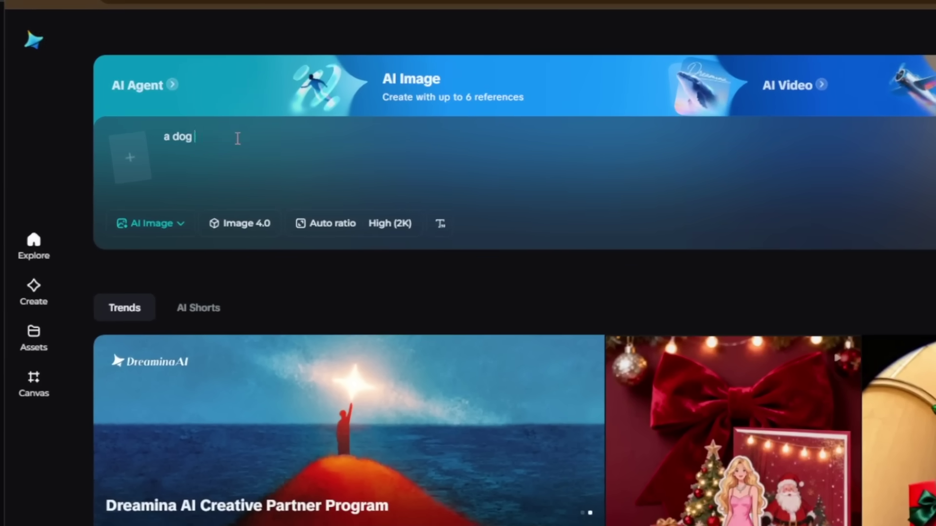
pyautogui.write(' in the back')
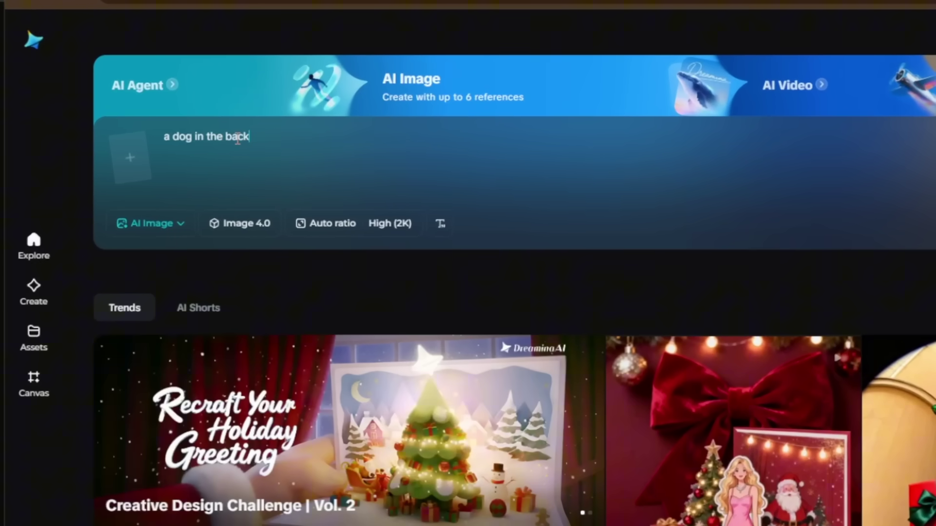
pyautogui.write('g=yayard')
pyautogui.click(243, 225)
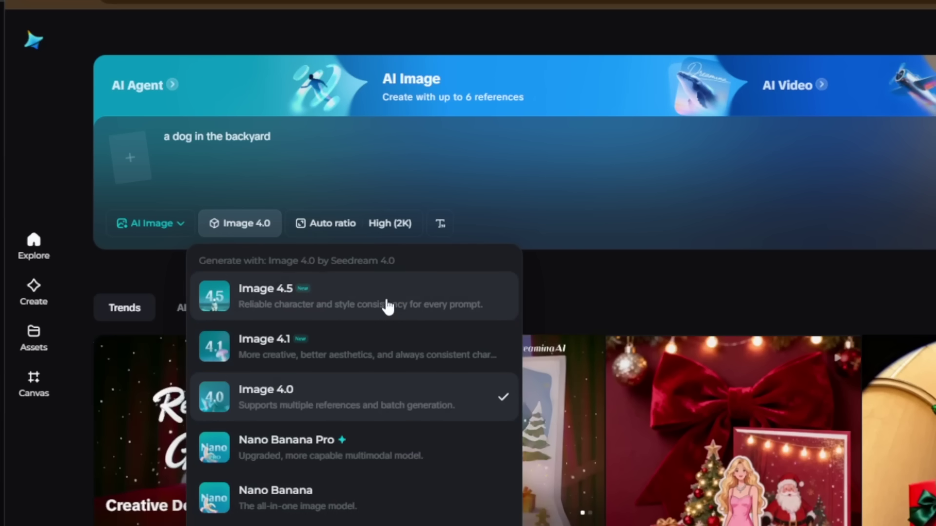
pyautogui.click(495, 152)
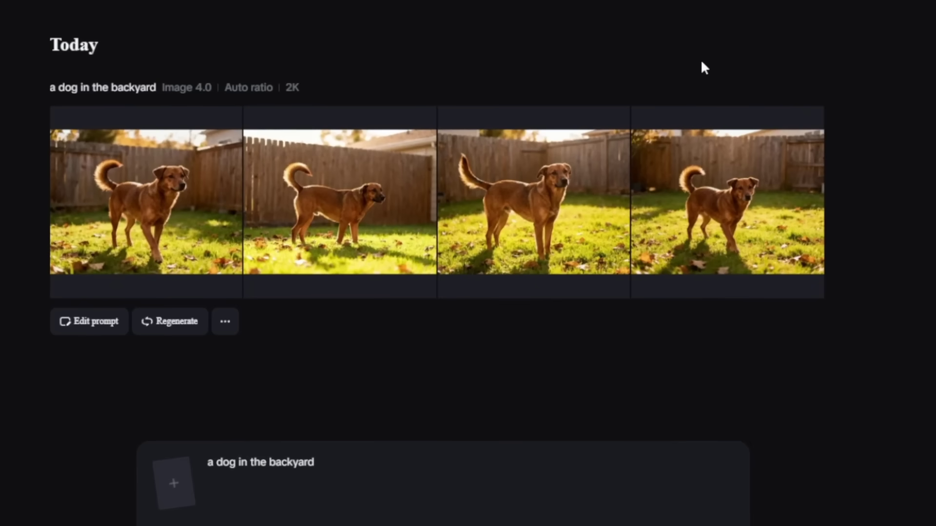
# Step: Replace the prompt with 'a woman taking a selfie in street.' and browse the resulting image sets
pyautogui.moveTo(344, 440); pyautogui.dragTo(215, 438)
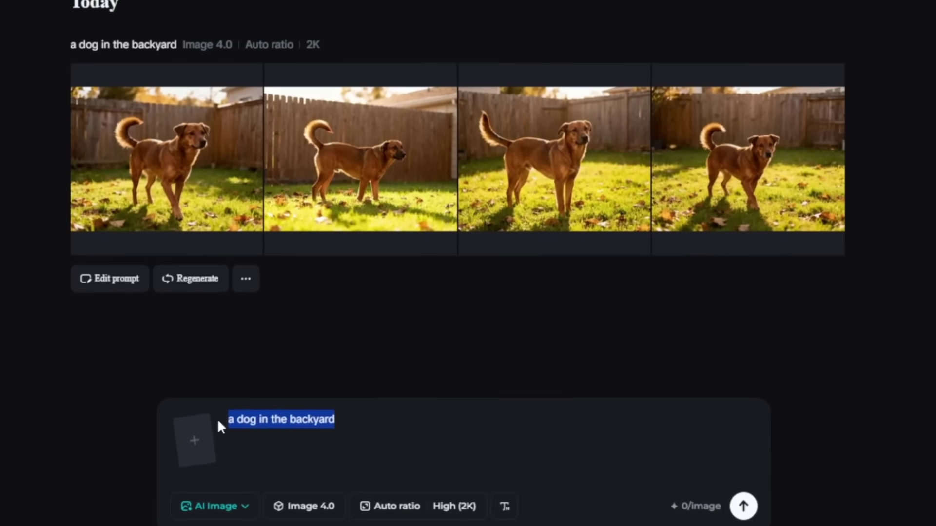
pyautogui.write('a woman taking a selfie in st')
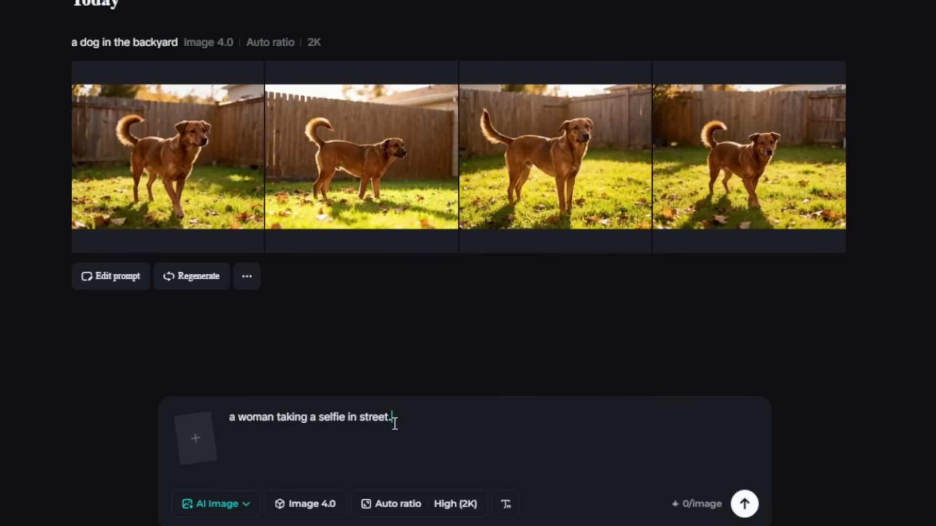
pyautogui.write('reet.')
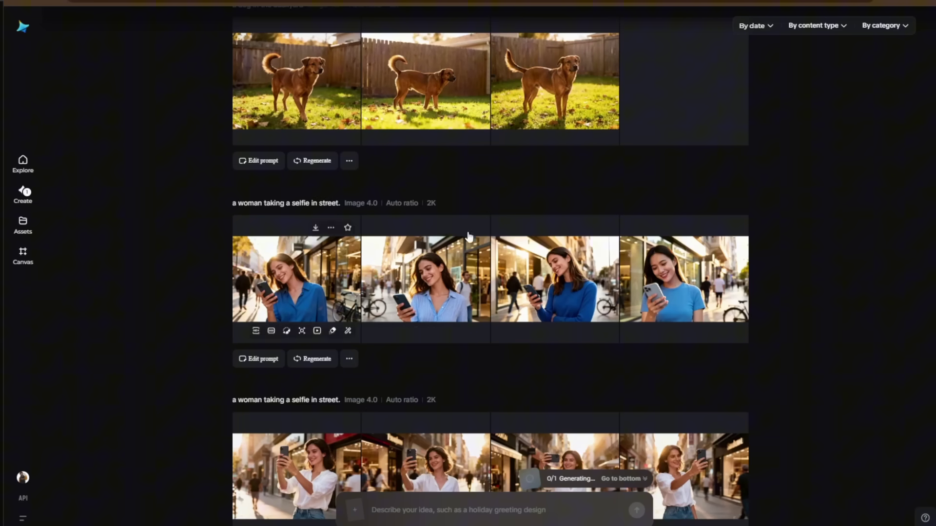
pyautogui.scroll(-5, 633, 247)
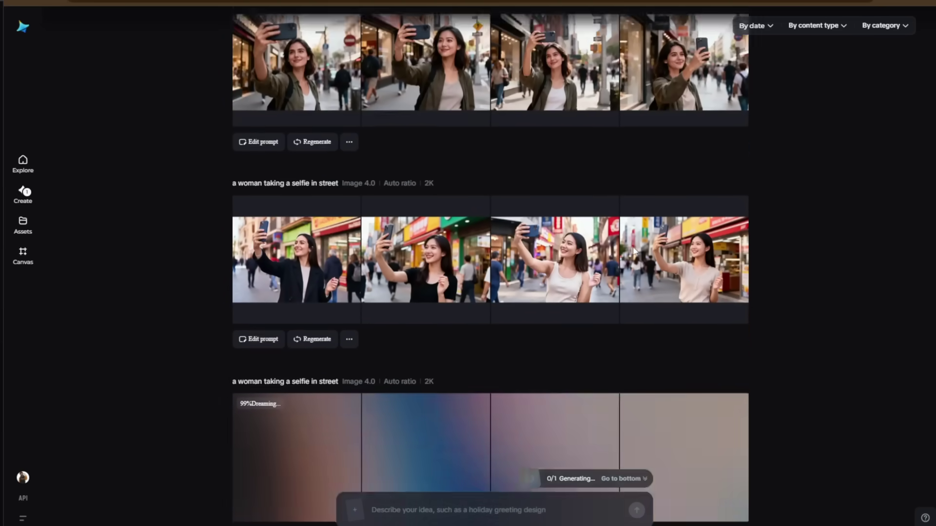
pyautogui.scroll(3, 632, 247)
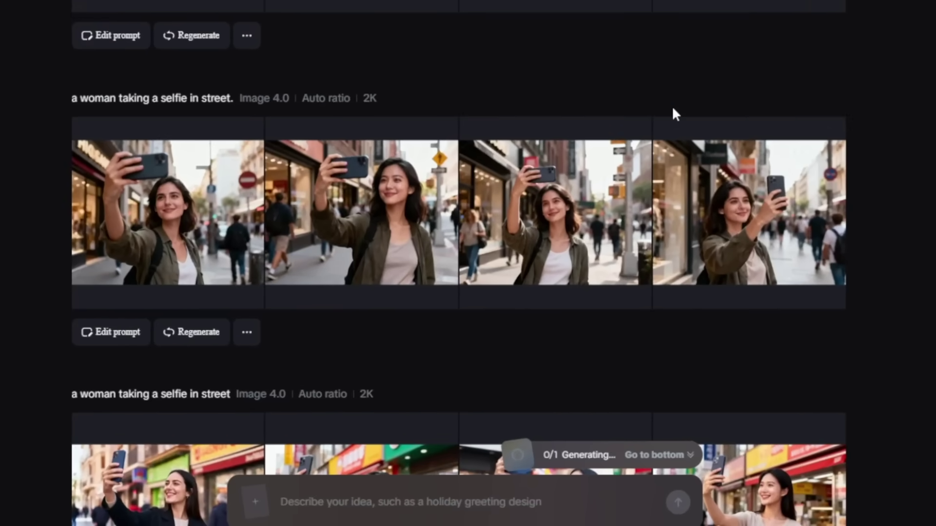
pyautogui.scroll(4, 661, 155)
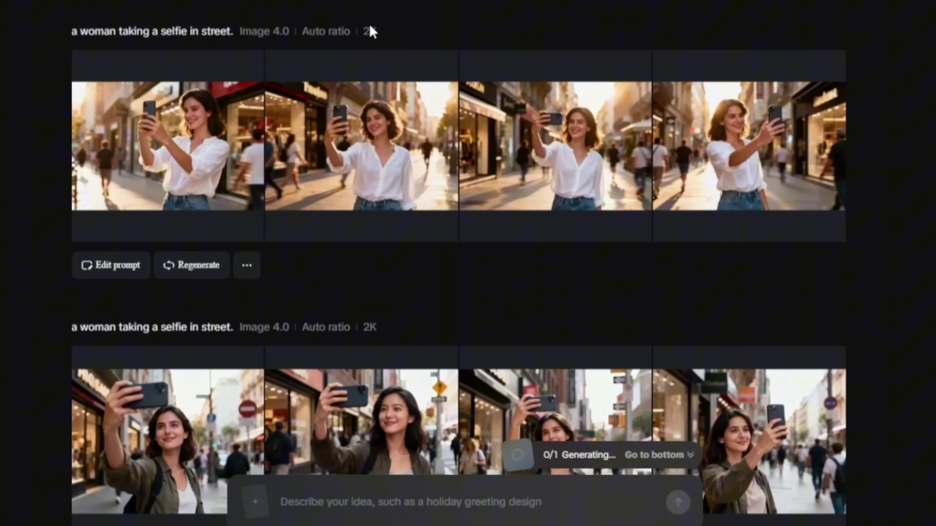
# Step: Switch the Dreamina creation box to AI Video mode
pyautogui.click(334, 499)
pyautogui.click(226, 504)
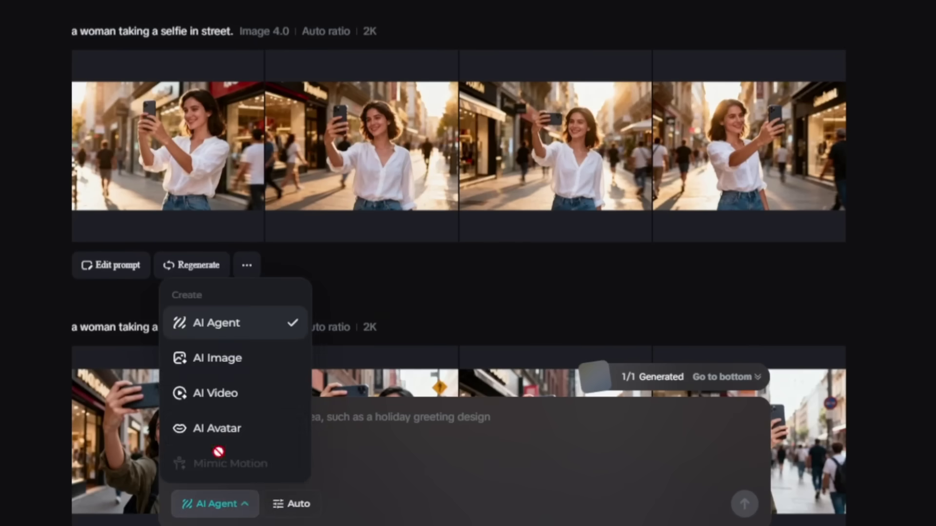
pyautogui.click(218, 393)
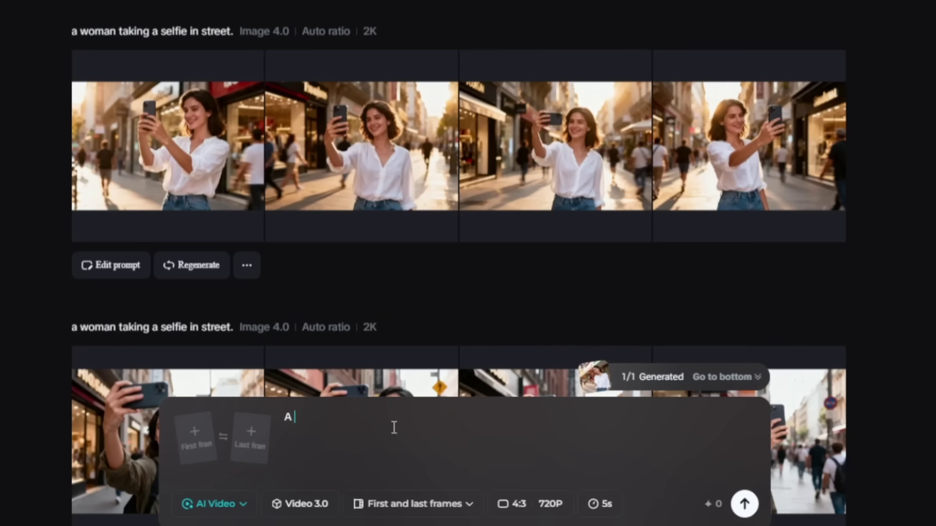
# Step: Check the Video 3.0 model list, then close the dog-in-the-forest video viewer and return to the feed
pyautogui.click(318, 505)
pyautogui.click(620, 474)
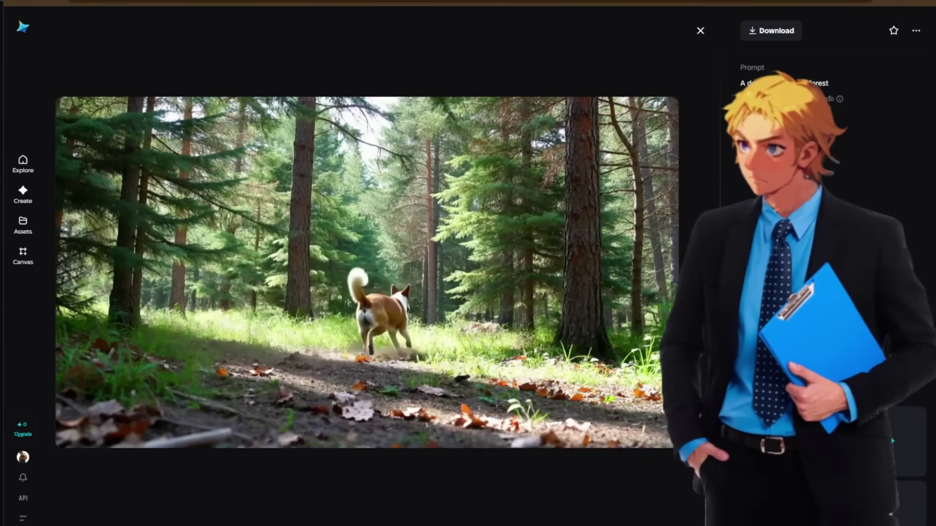
pyautogui.click(700, 30)
pyautogui.scroll(-15, 440, 471)
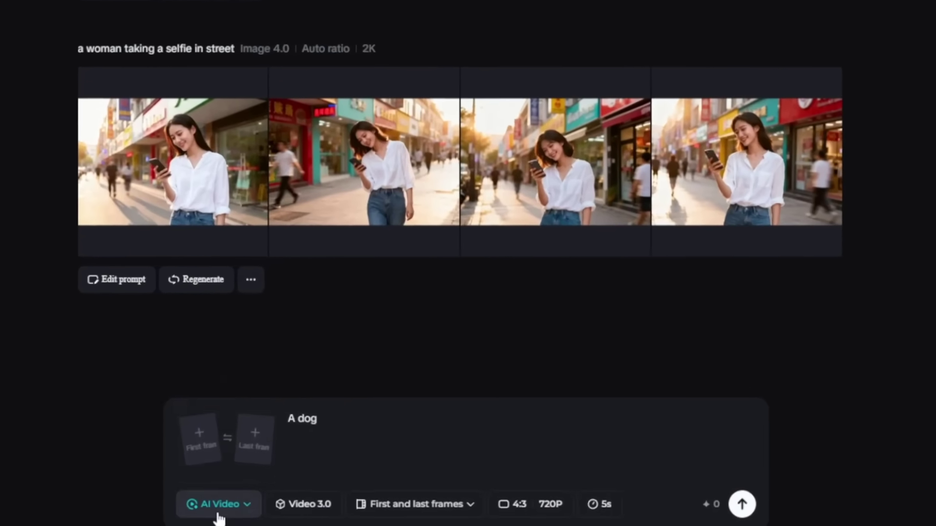
# Step: Switch to AI Avatar mode and play the 'Hey subscribe to brain project' talking-avatar video
pyautogui.click(263, 508)
pyautogui.click(199, 430)
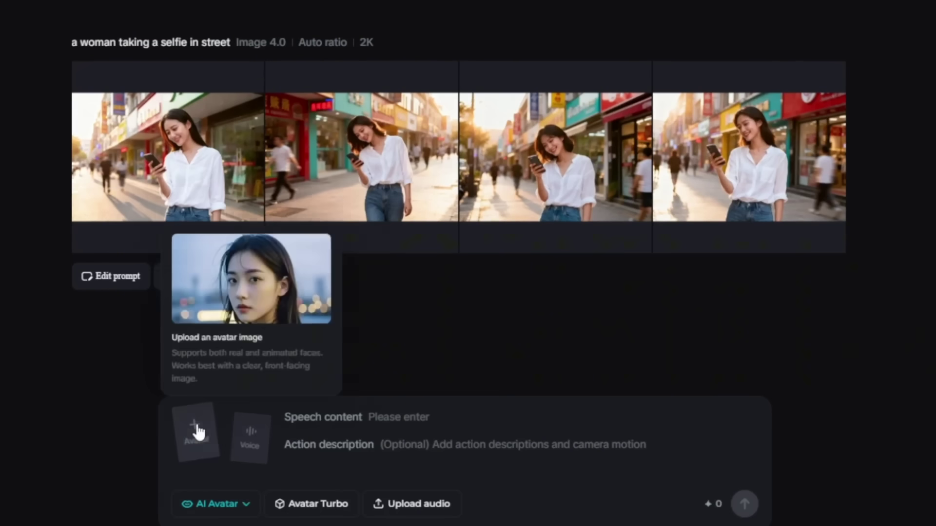
pyautogui.moveTo(200, 441)
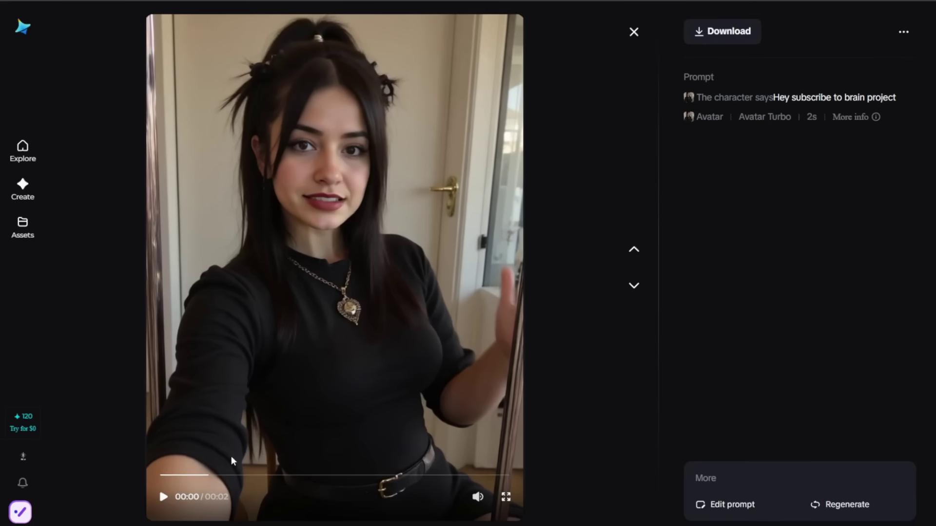
pyautogui.click(165, 495)
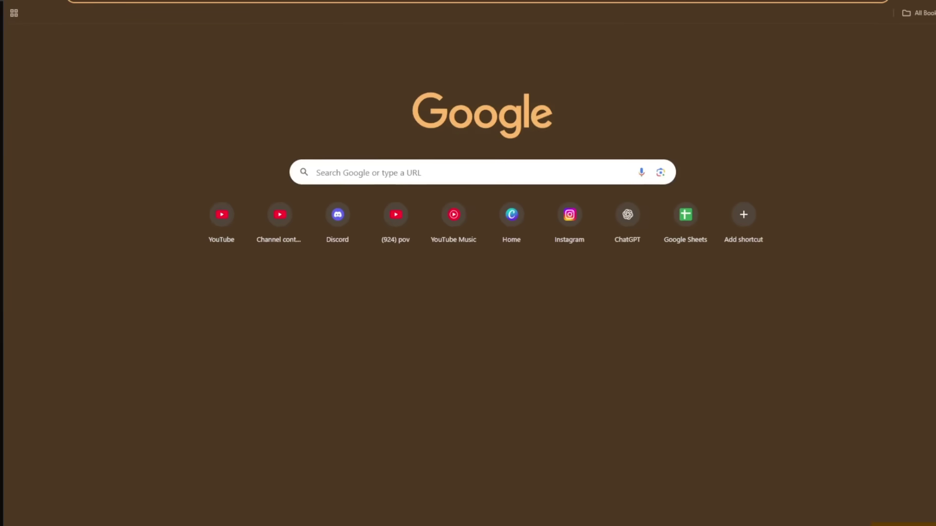
# Step: Search Google for 'tunnel vpn'
pyautogui.write('tuneel')
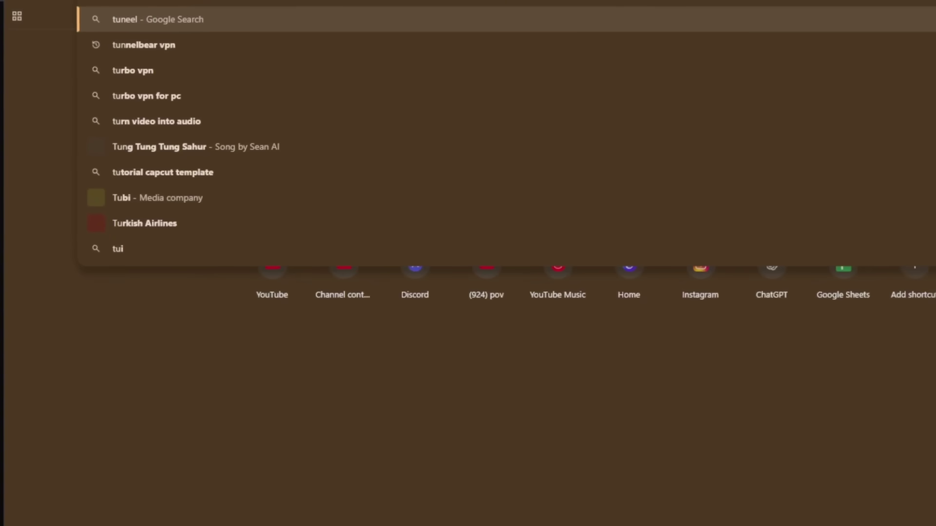
pyautogui.press('BackSpace')
pyautogui.write('nel v')
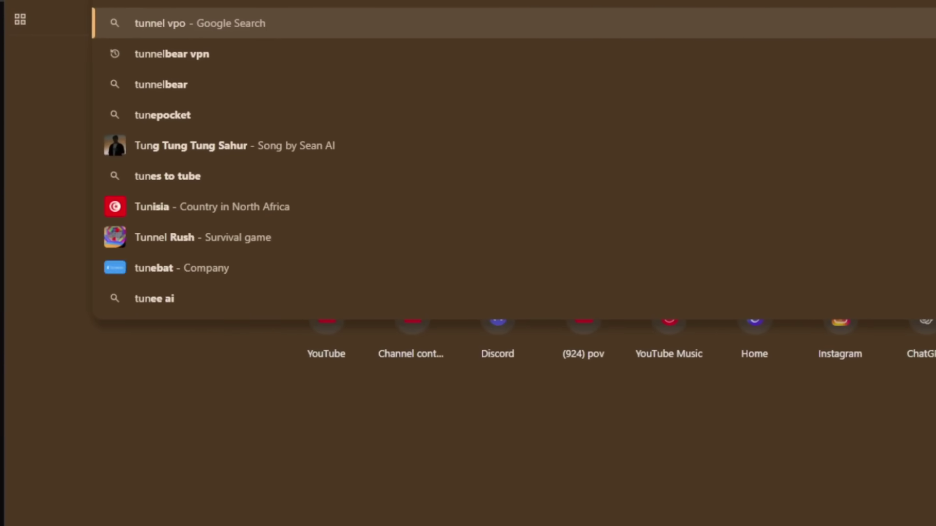
pyautogui.write('pn')
pyautogui.press('Return')
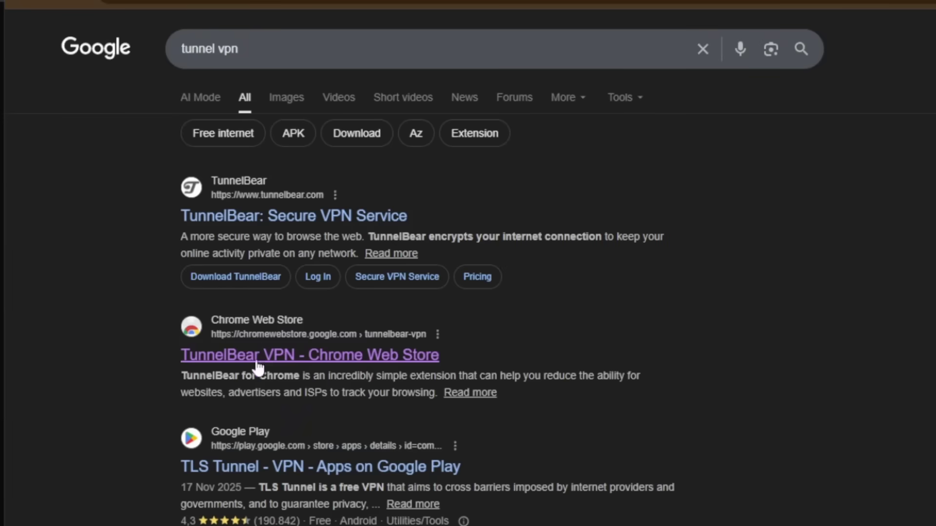
# Step: Open TunnelBear's Web Store listing, then search the store for 'veepn' and open VeePN
pyautogui.click(263, 353)
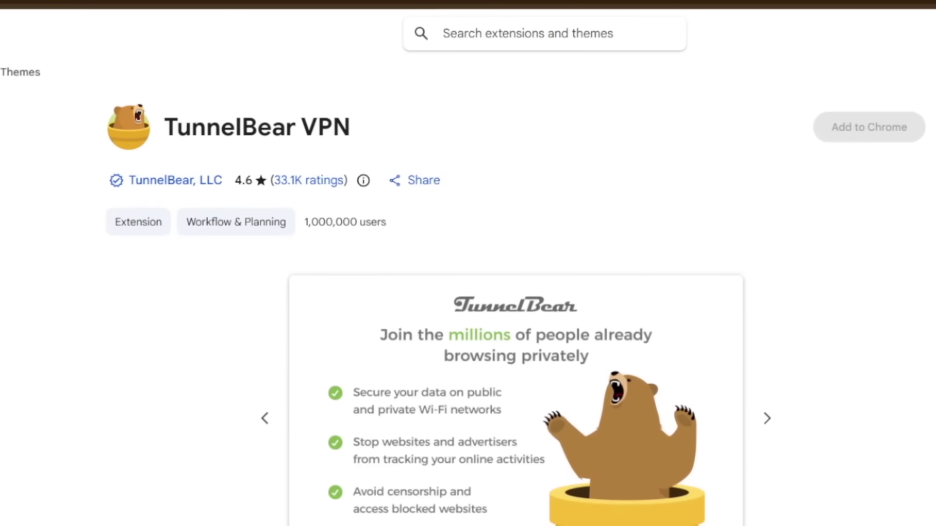
pyautogui.write('veepn')
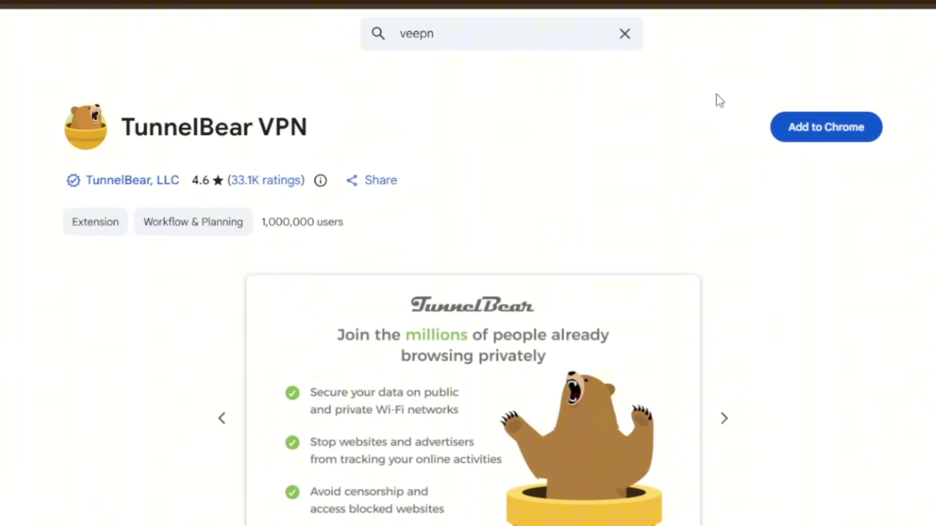
pyautogui.click(470, 75)
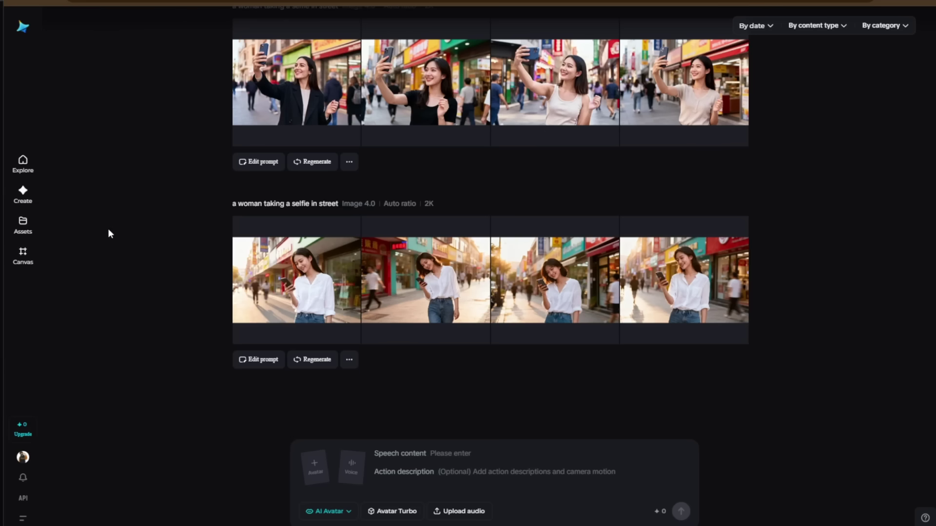
pyautogui.hotkey('alt', 'Tab')
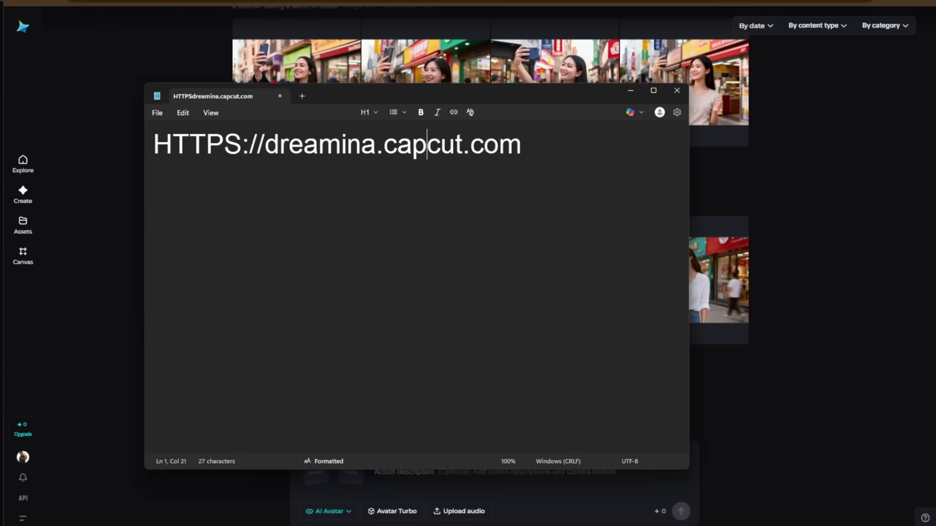
pyautogui.hotkey('alt', 'Tab')
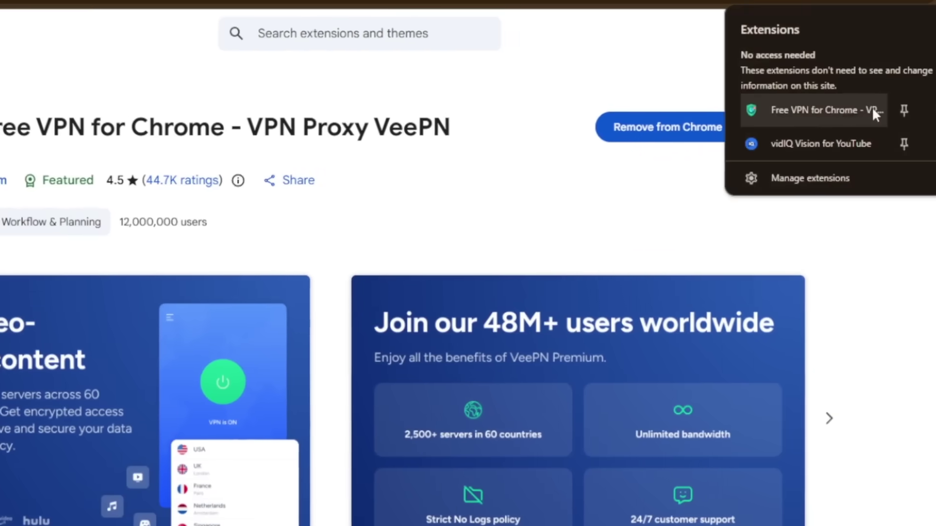
# Step: Open the VeePN extension panel and its server location list
pyautogui.click(838, 107)
pyautogui.click(728, 307)
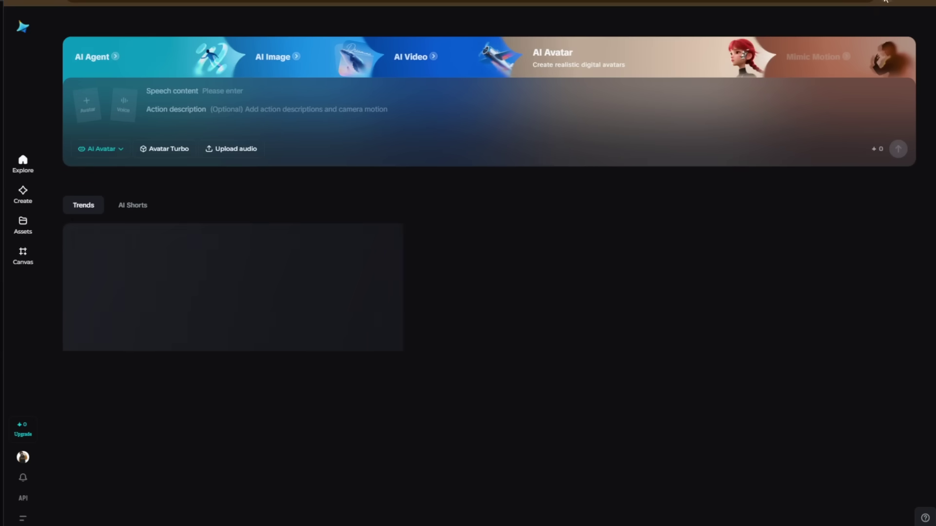
# Step: Disconnect VeePN from the extensions menu and reload the Dreamina creation page
pyautogui.click(880, 2)
pyautogui.click(795, 94)
pyautogui.click(783, 93)
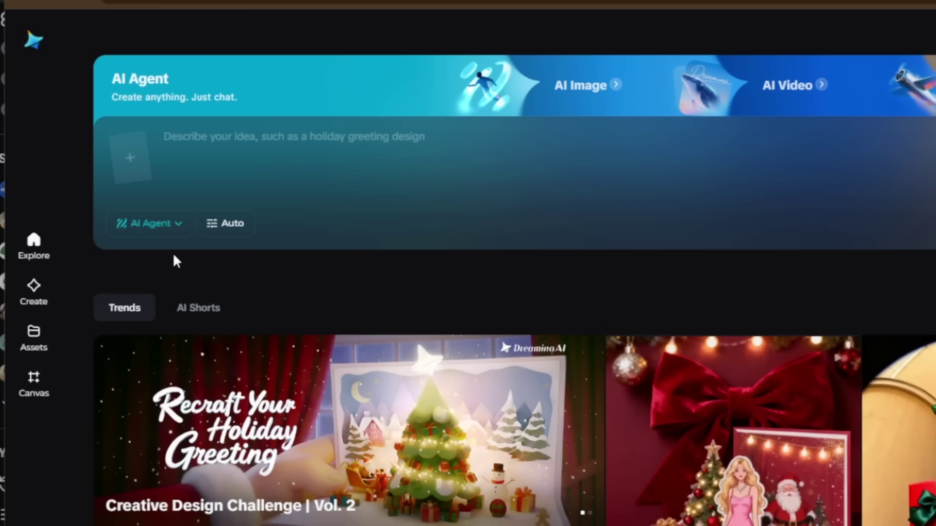
pyautogui.click(182, 225)
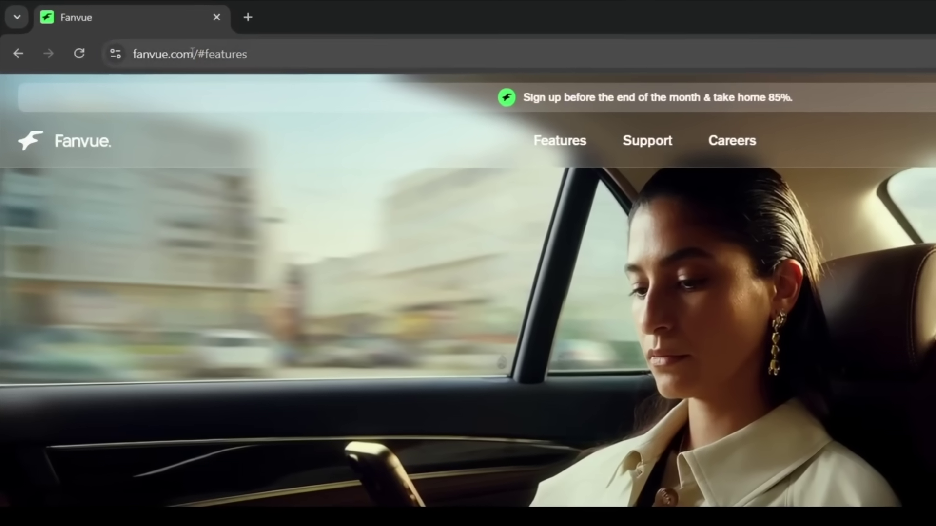
# Step: On the fanvue.com homepage, clear the headline selection and scroll past the hero video to the press logos
pyautogui.moveTo(193, 53); pyautogui.dragTo(120, 46)
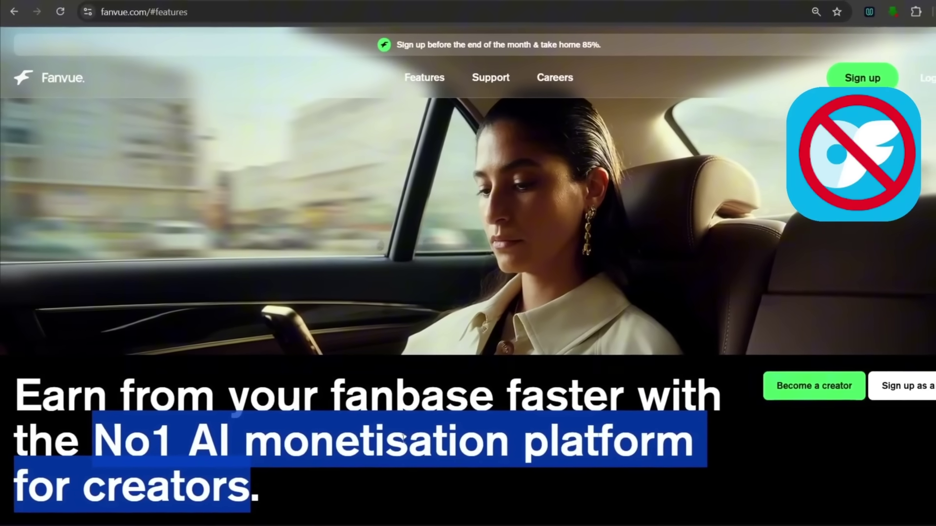
pyautogui.click(308, 488)
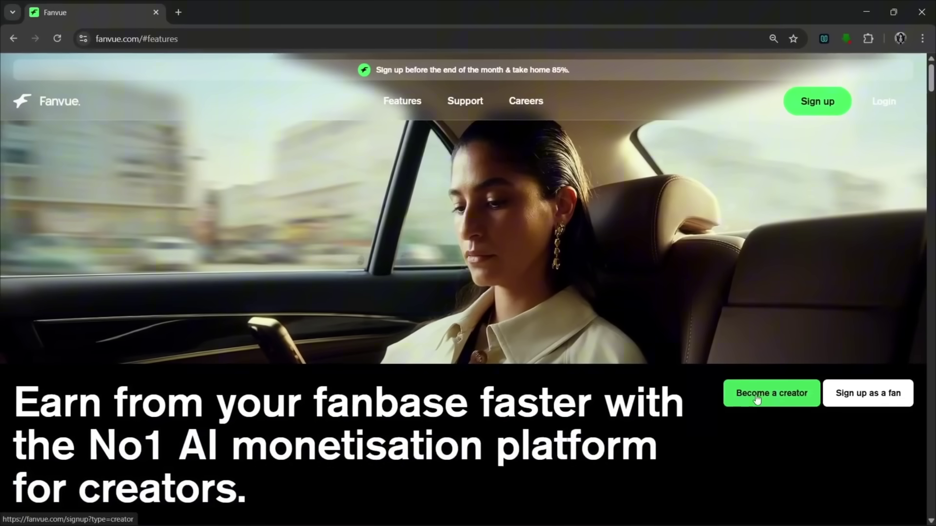
pyautogui.scroll(-6, 529, 347)
pyautogui.scroll(1, 529, 347)
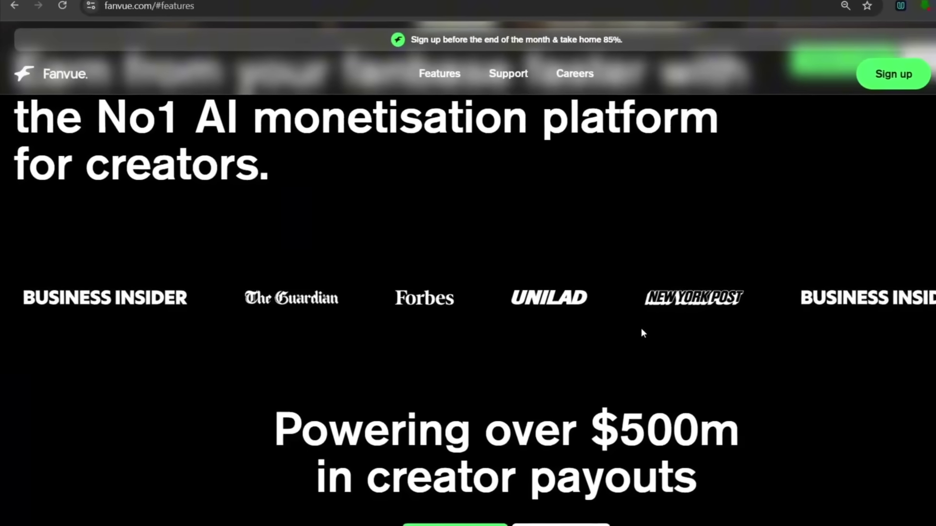
# Step: Scroll to the Features carousel and slide it to reveal AI Voice Calls and AI Analytics cards
pyautogui.scroll(-3, 636, 326)
pyautogui.scroll(-10, 620, 327)
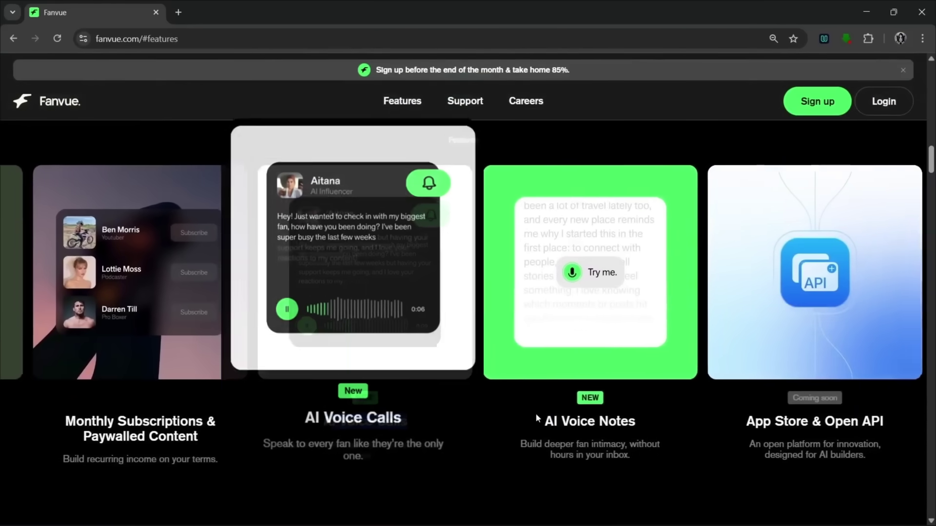
pyautogui.moveTo(537, 414); pyautogui.dragTo(563, 421)
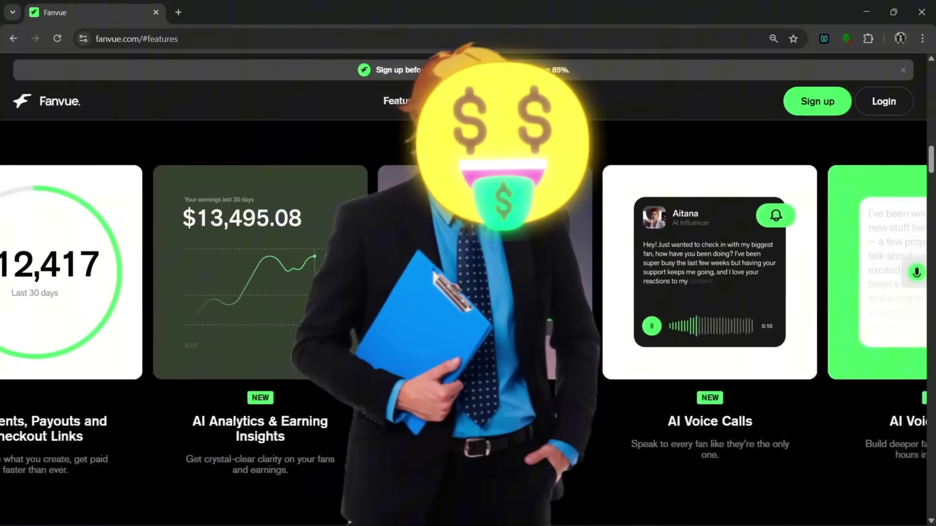
# Step: Scroll to 'Chosen by the creators redefining what's possible' and drag through the creator carousel
pyautogui.scroll(-10, 536, 346)
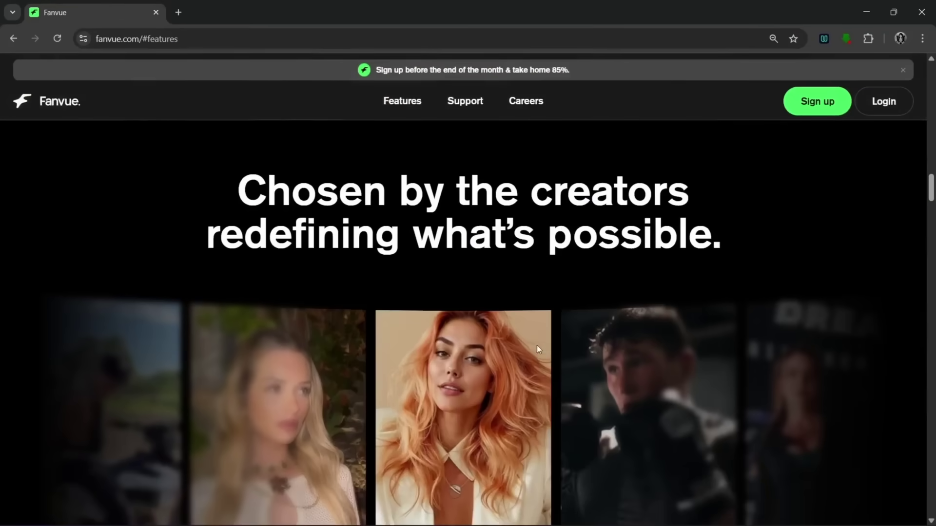
pyautogui.scroll(-1, 537, 346)
pyautogui.scroll(-1, 537, 293)
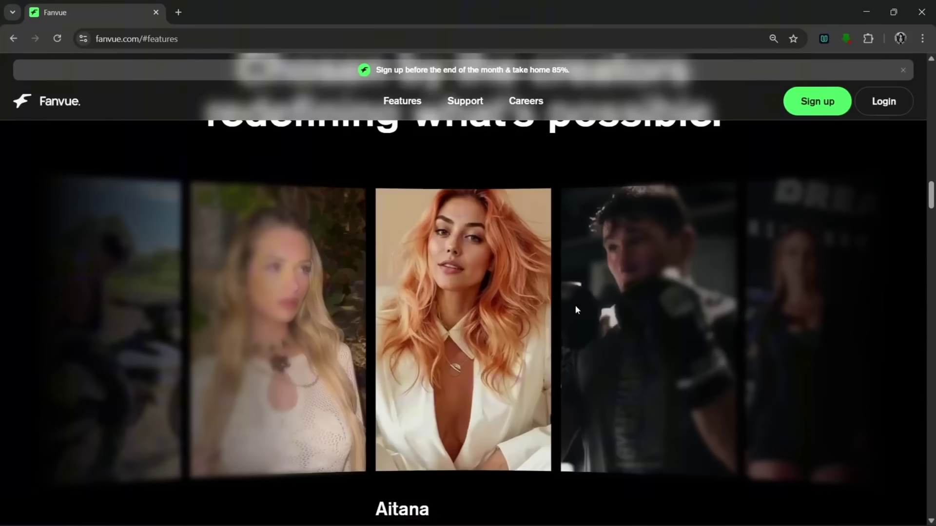
pyautogui.scroll(-1, 571, 312)
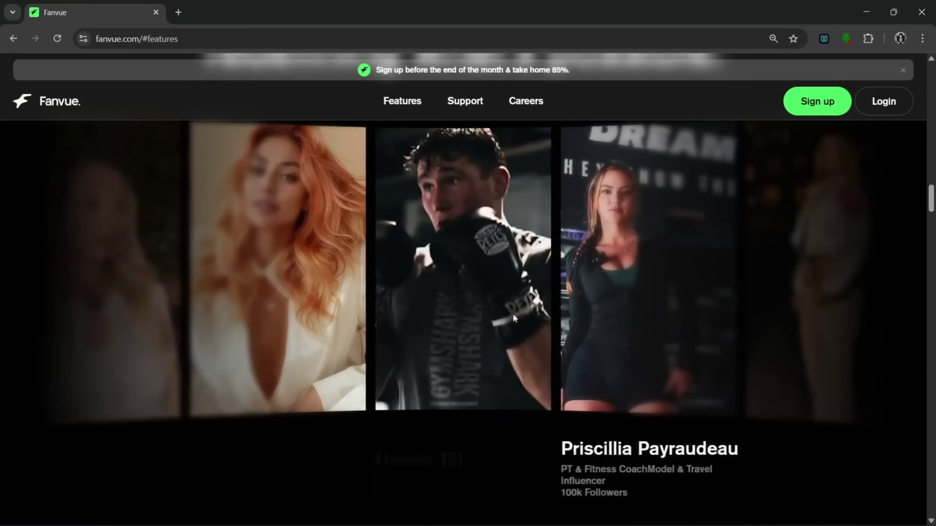
pyautogui.moveTo(539, 314); pyautogui.dragTo(786, 358)
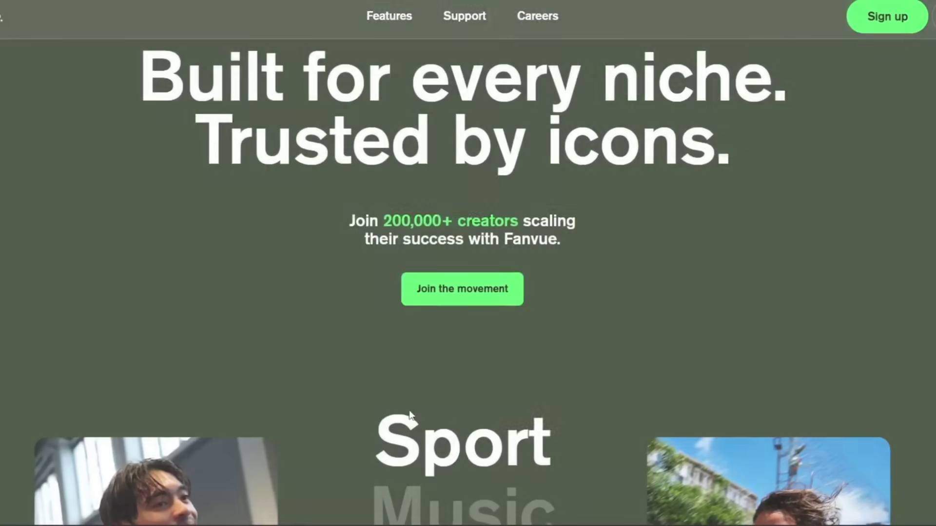
# Step: Scroll the niche showcase past Music and Fashion until the Travel creators appear
pyautogui.scroll(-3, 468, 361)
pyautogui.scroll(-3, 463, 360)
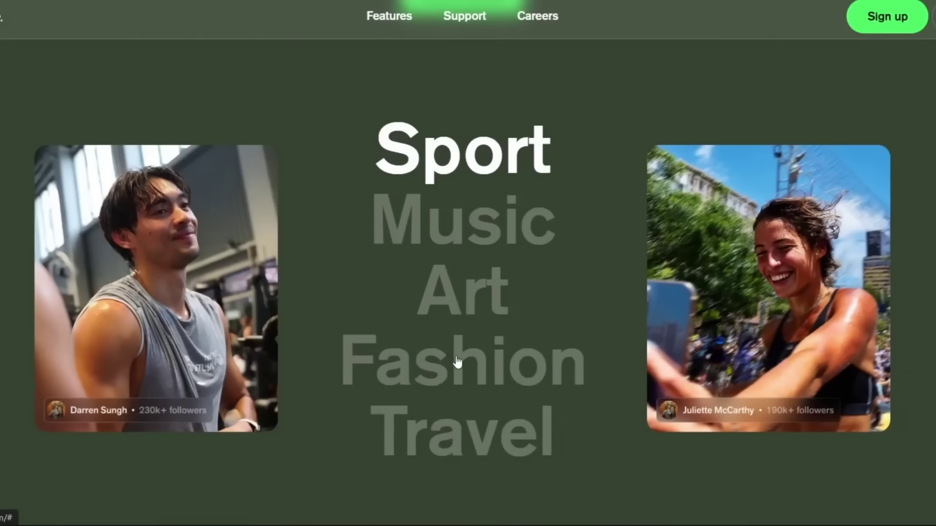
pyautogui.scroll(-1, 477, 281)
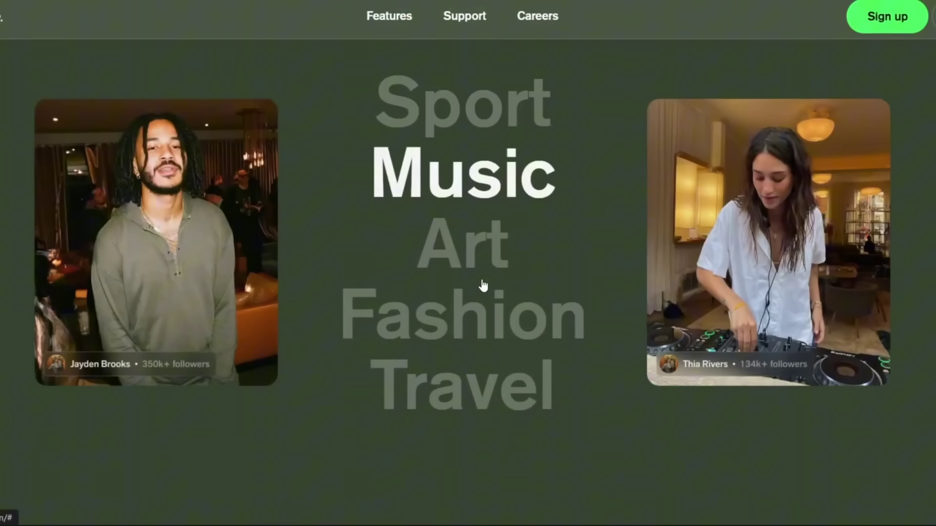
pyautogui.scroll(-2, 482, 285)
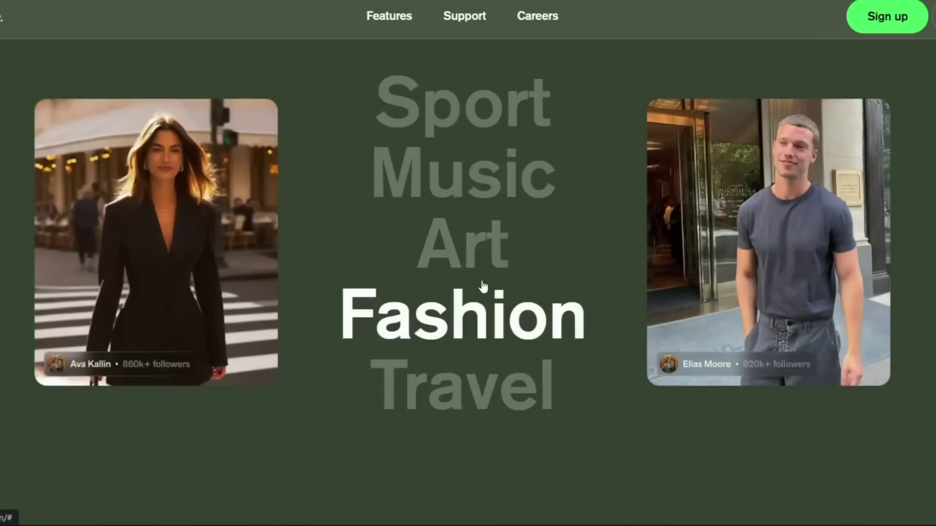
pyautogui.scroll(-1, 483, 287)
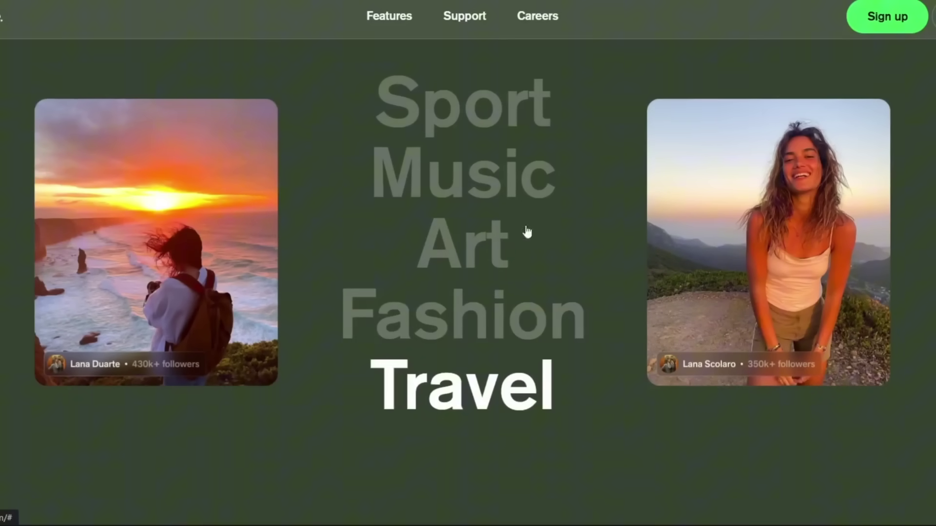